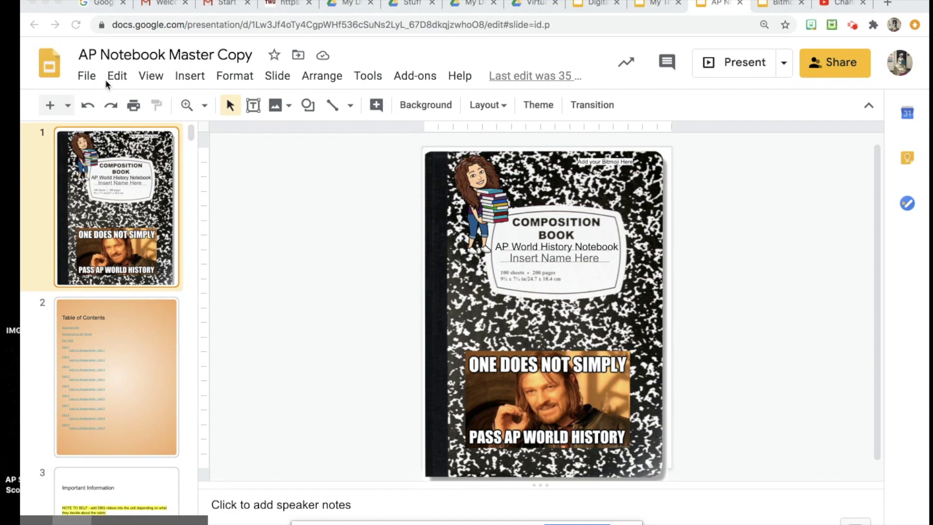
# Step: Open the page size settings and close them without making changes
pyautogui.click(87, 77)
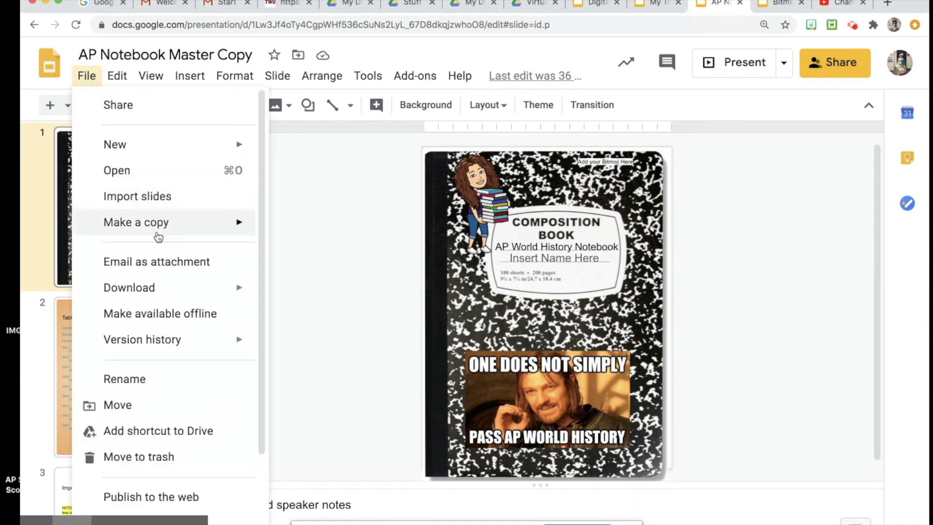
pyautogui.scroll(-3, 155, 243)
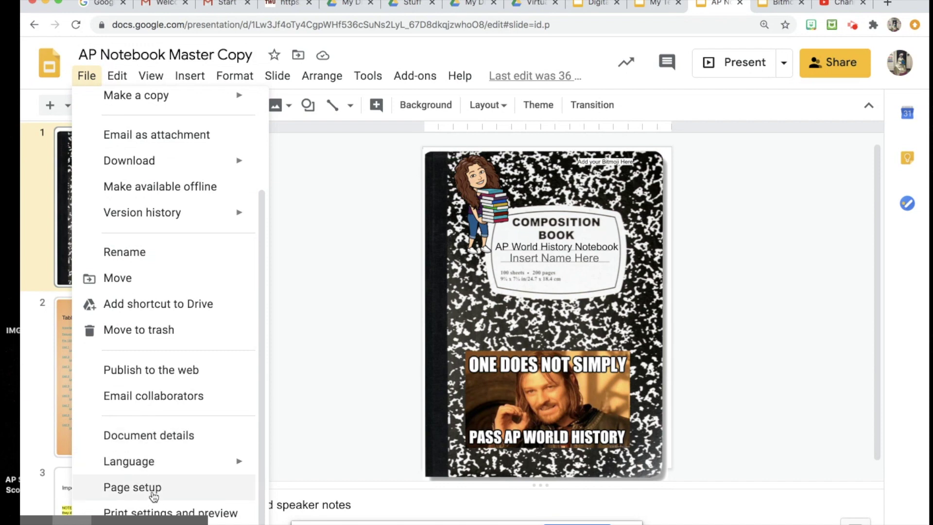
pyautogui.click(153, 490)
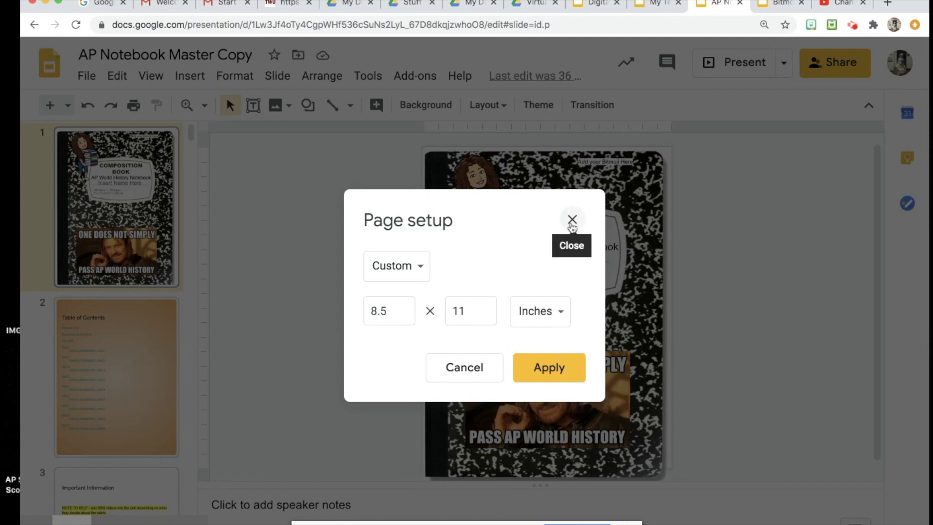
pyautogui.click(572, 220)
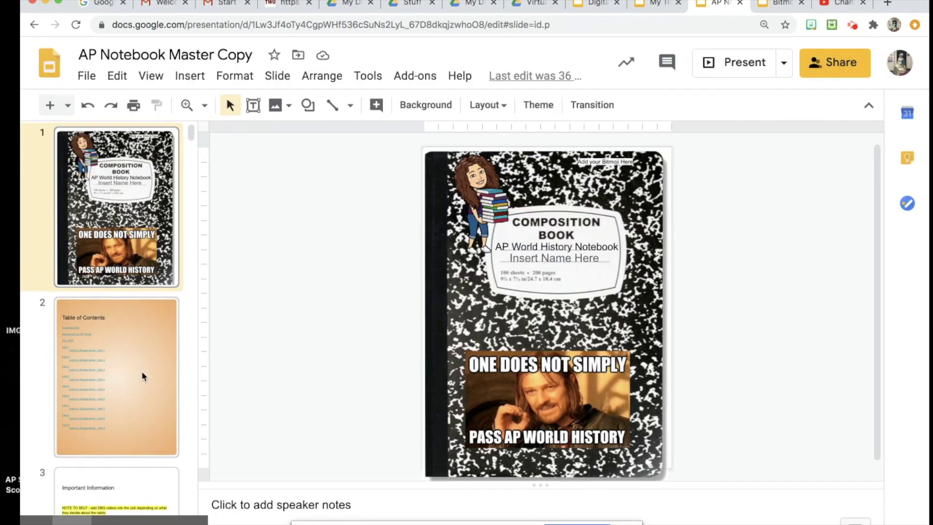
# Step: Follow the Table of Contents' Unit 1 link to its slide and return to the contents
pyautogui.click(149, 342)
pyautogui.scroll(-3, 148, 339)
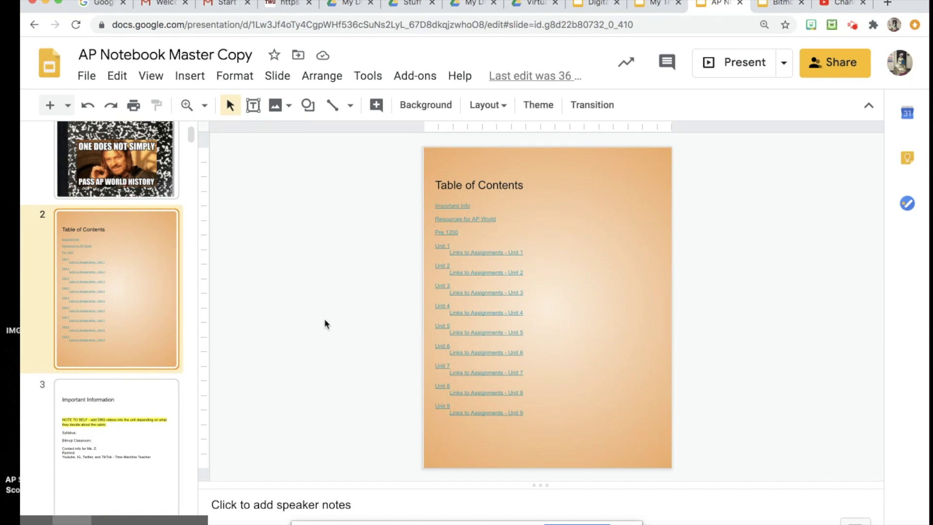
pyautogui.click(466, 256)
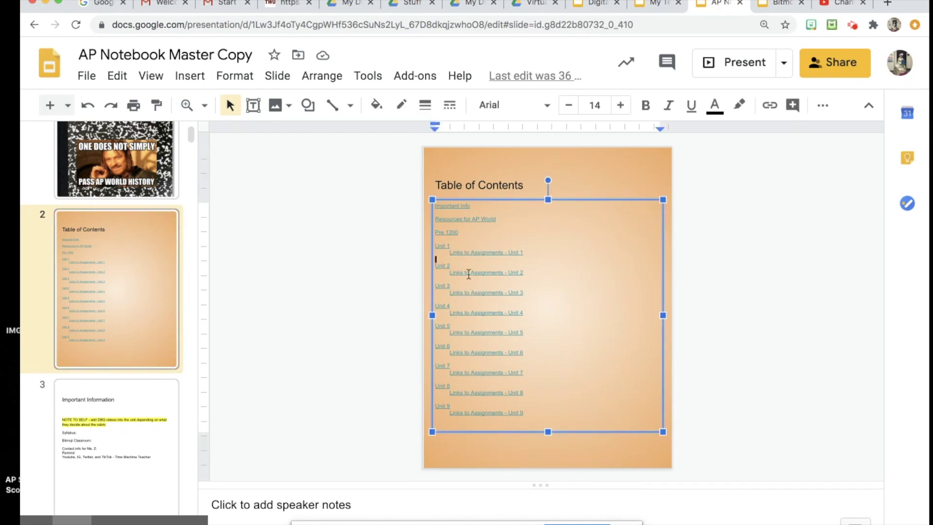
pyautogui.click(443, 250)
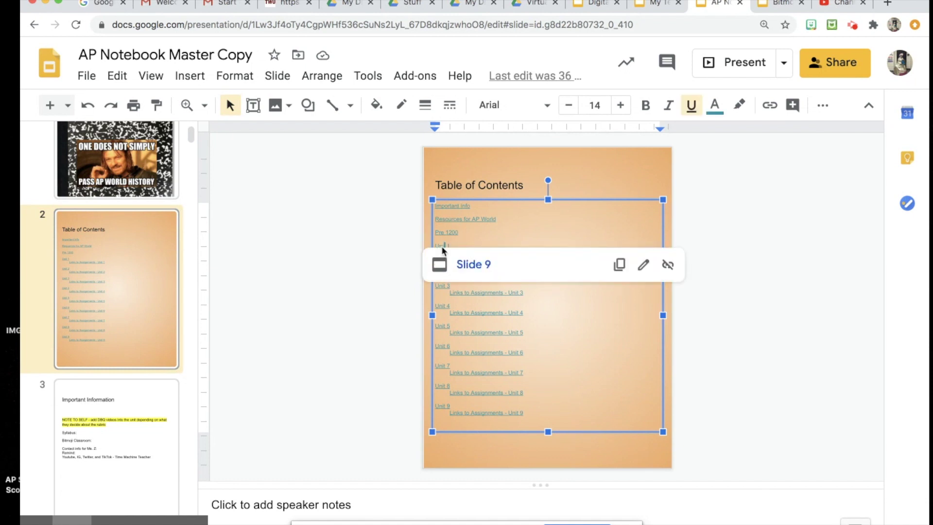
pyautogui.click(471, 264)
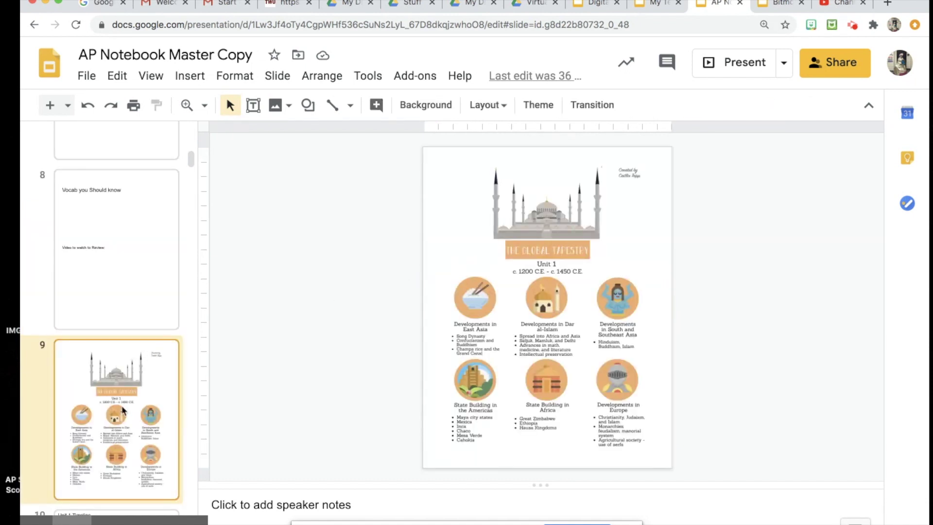
pyautogui.scroll(-4, 111, 438)
pyautogui.press('super+bracketleft')
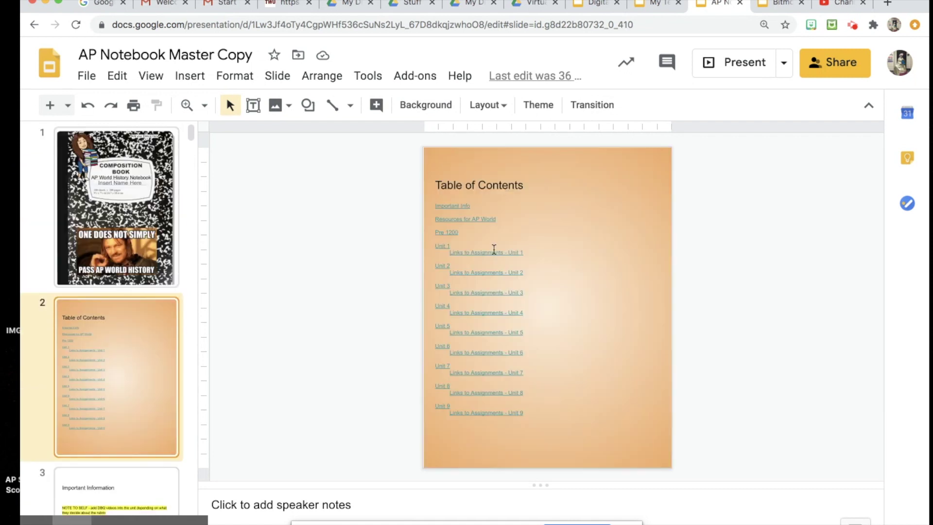
# Step: Follow the Links to Assignments - Unit 1 link, view slide 20, then reselect the Table of Contents
pyautogui.click(488, 253)
pyautogui.click(498, 269)
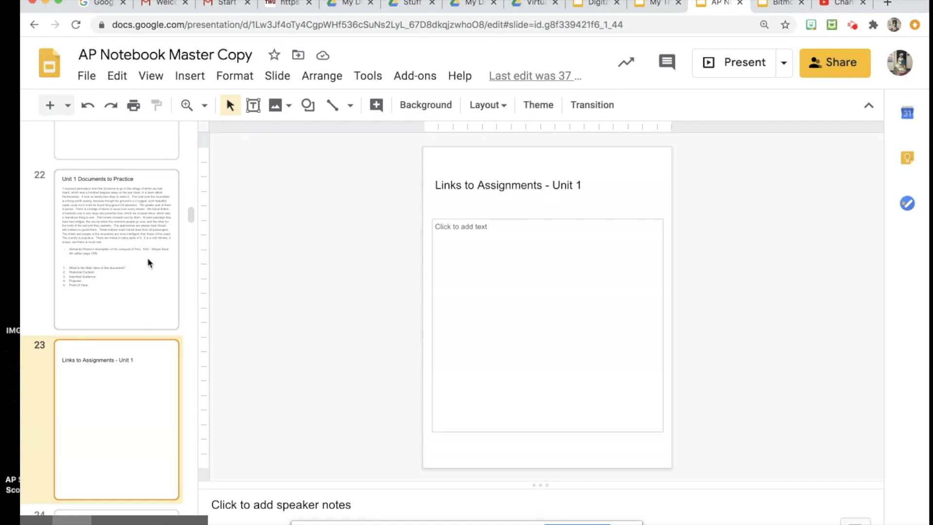
pyautogui.scroll(7, 147, 257)
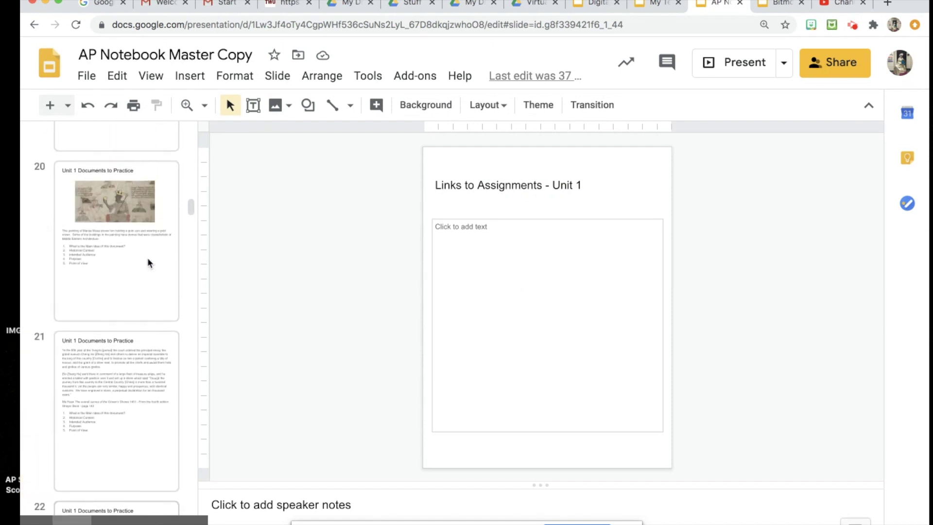
pyautogui.click(134, 222)
pyautogui.scroll(10, 134, 222)
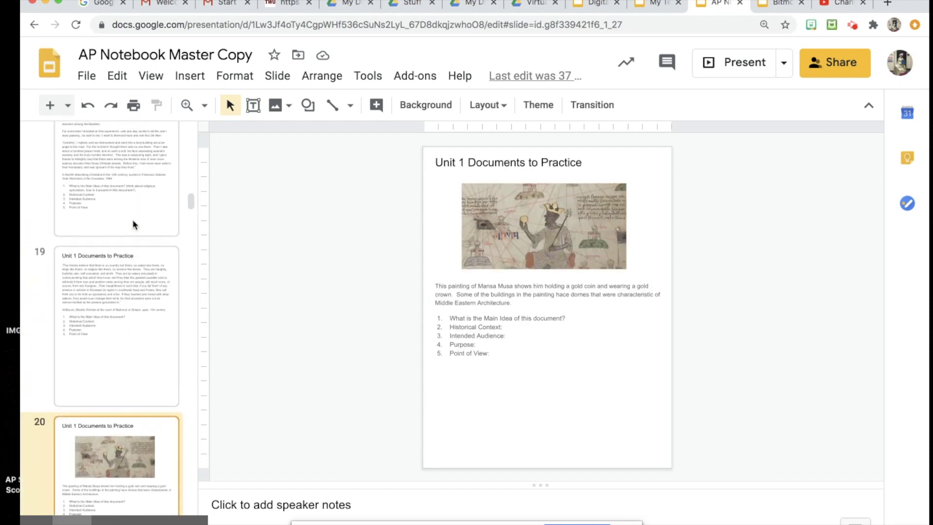
pyautogui.scroll(10, 133, 222)
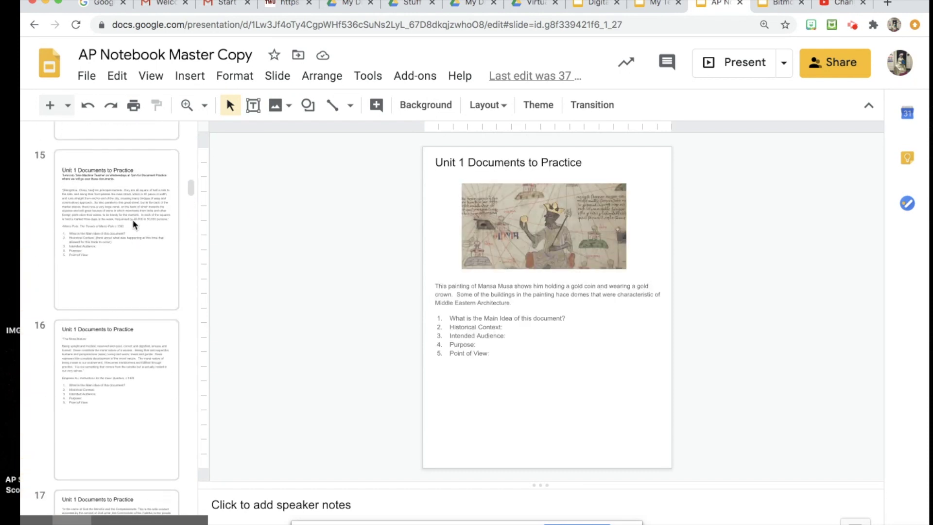
pyautogui.scroll(10, 132, 220)
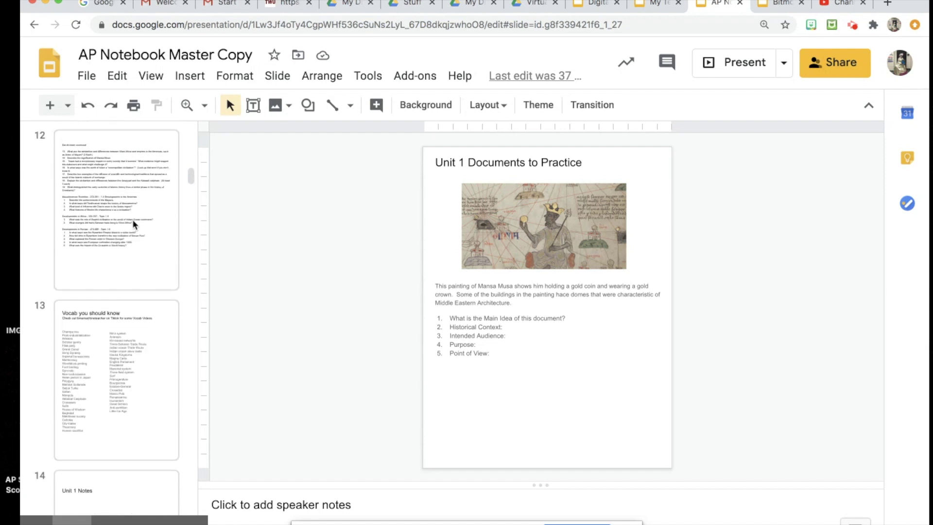
pyautogui.scroll(8, 132, 220)
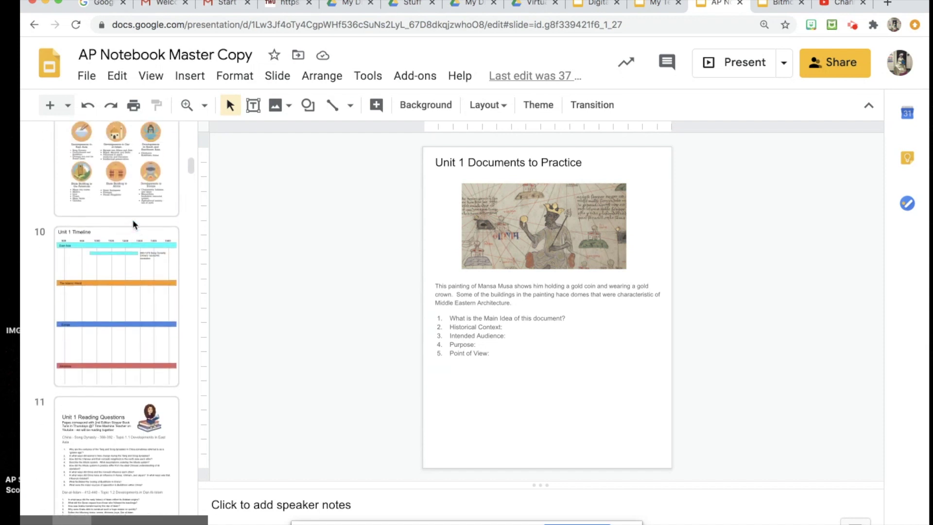
pyautogui.scroll(15, 132, 220)
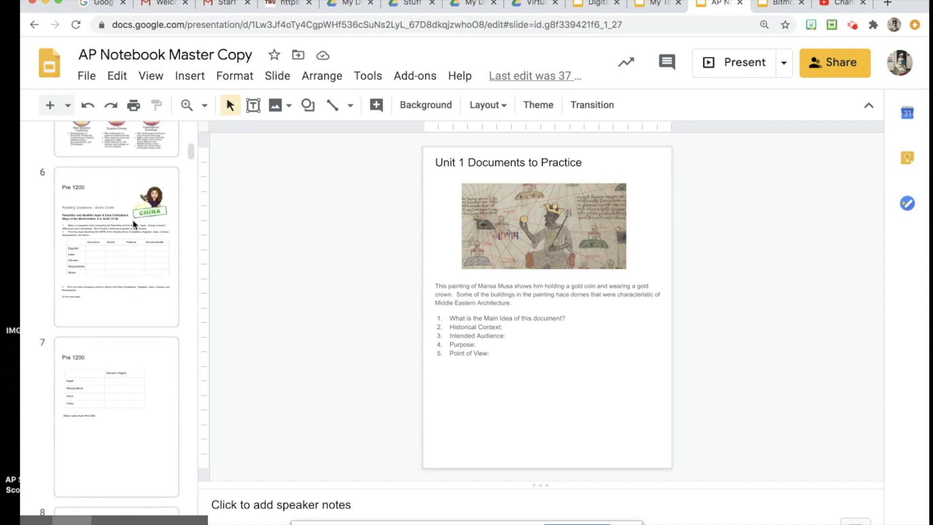
pyautogui.scroll(3, 132, 219)
pyautogui.click(134, 249)
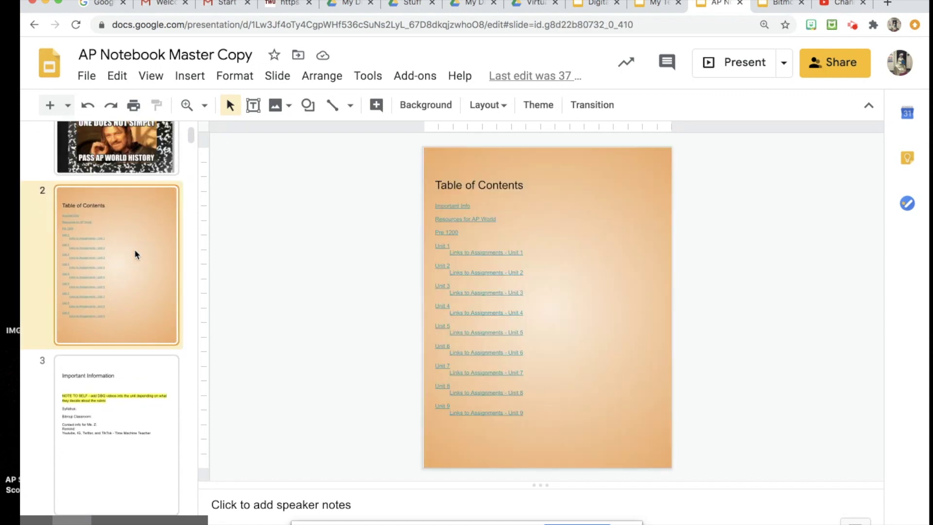
# Step: Add blank lines below 'Resources for AP World' and start a link to a slide in this presentation
pyautogui.click(502, 221)
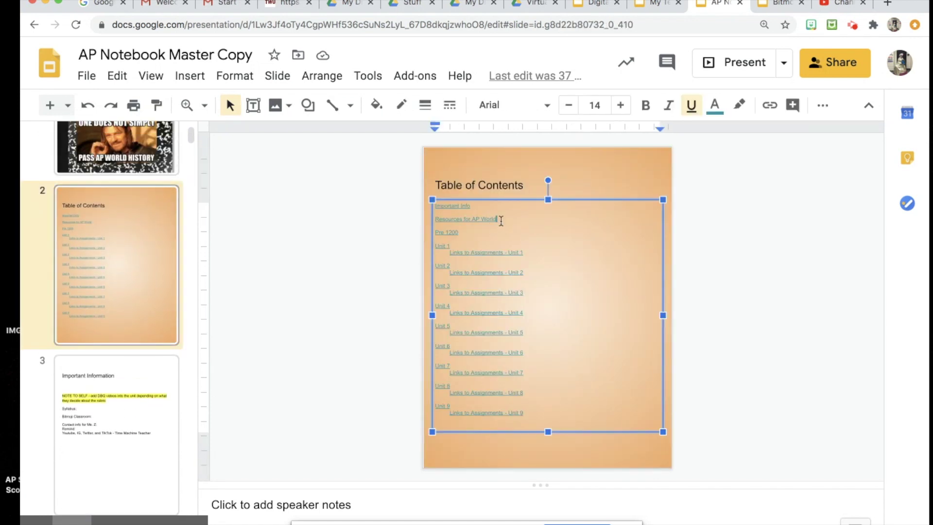
pyautogui.press('Return')
pyautogui.press('Return')
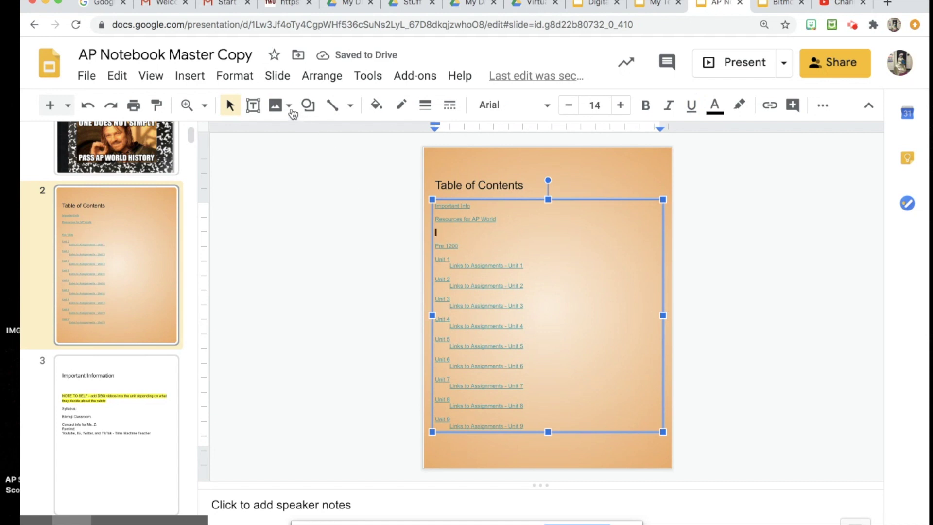
pyautogui.click(196, 79)
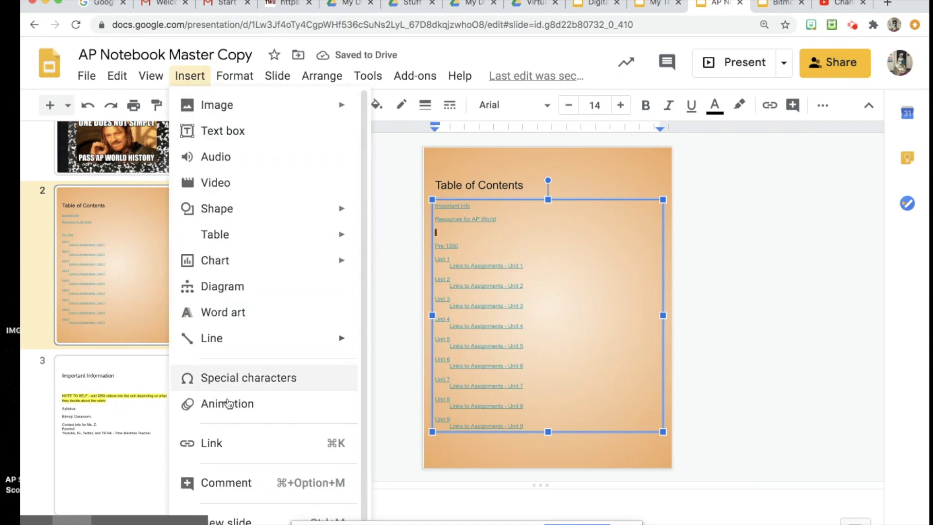
pyautogui.click(216, 442)
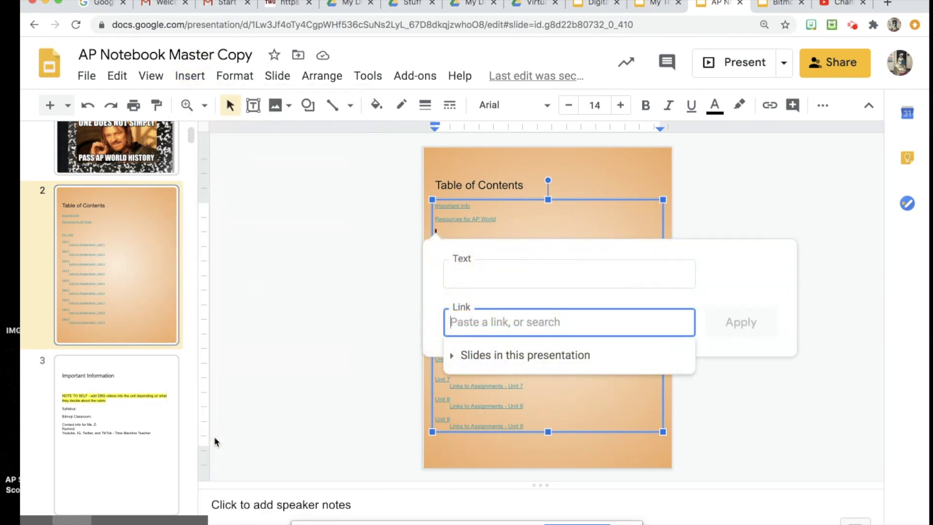
pyautogui.click(487, 357)
# Step: Browse the slide list for link targets, then go to the Resources for AP World History slide (slide 4)
pyautogui.scroll(-1, 555, 437)
pyautogui.scroll(-4, 555, 439)
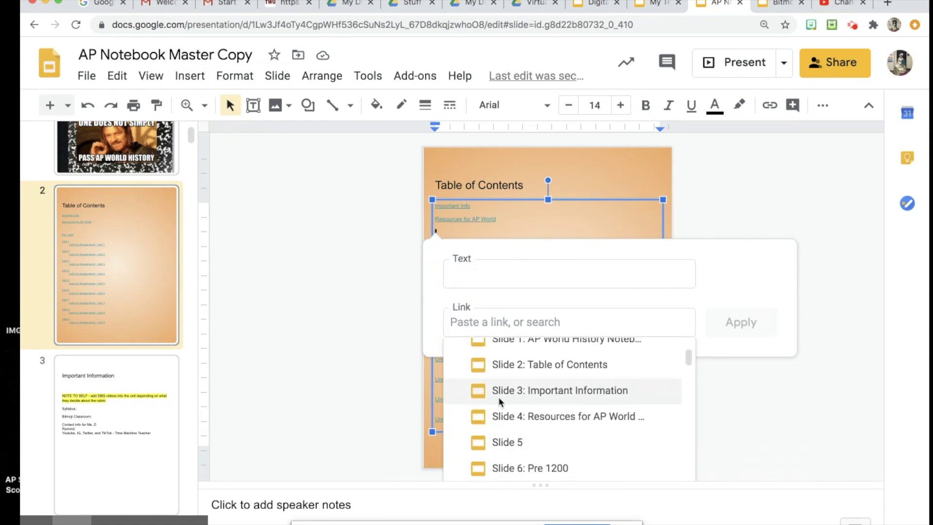
pyautogui.scroll(-3, 583, 410)
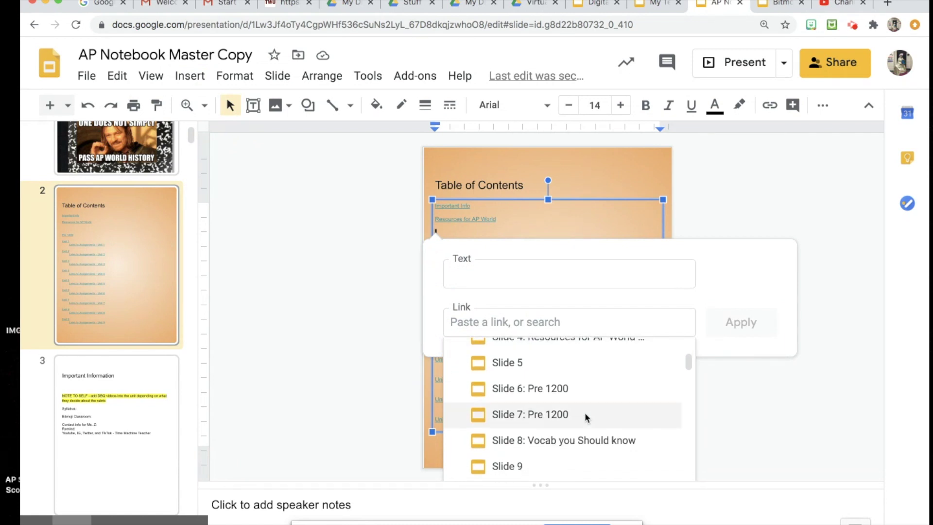
pyautogui.scroll(-5, 567, 456)
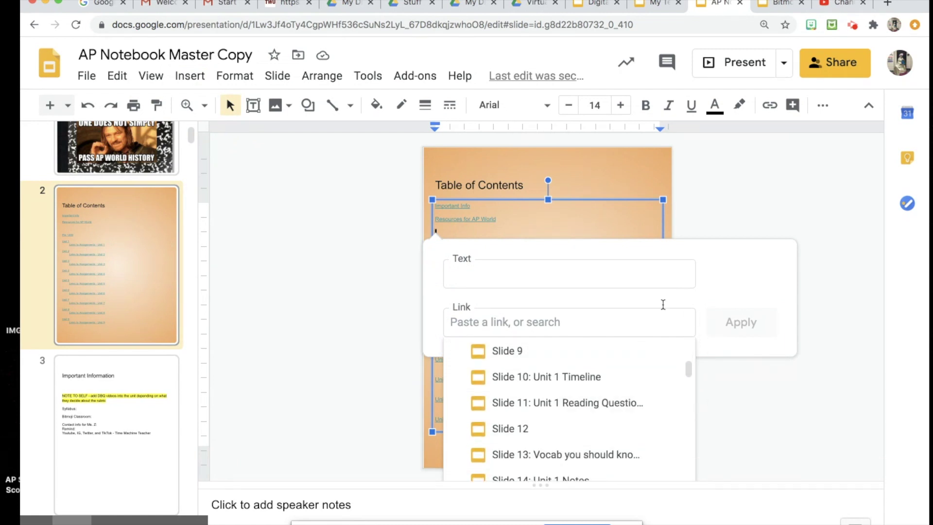
pyautogui.click(599, 275)
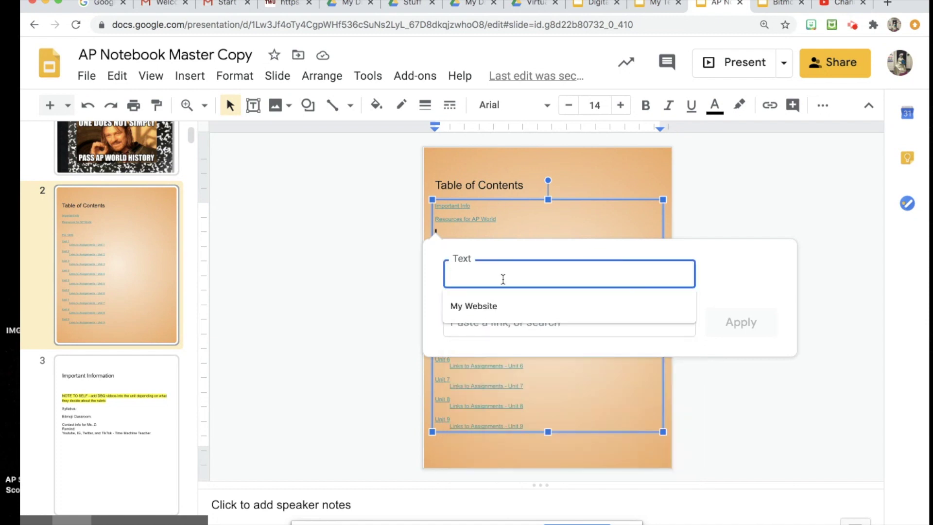
pyautogui.scroll(-5, 117, 312)
pyautogui.click(154, 311)
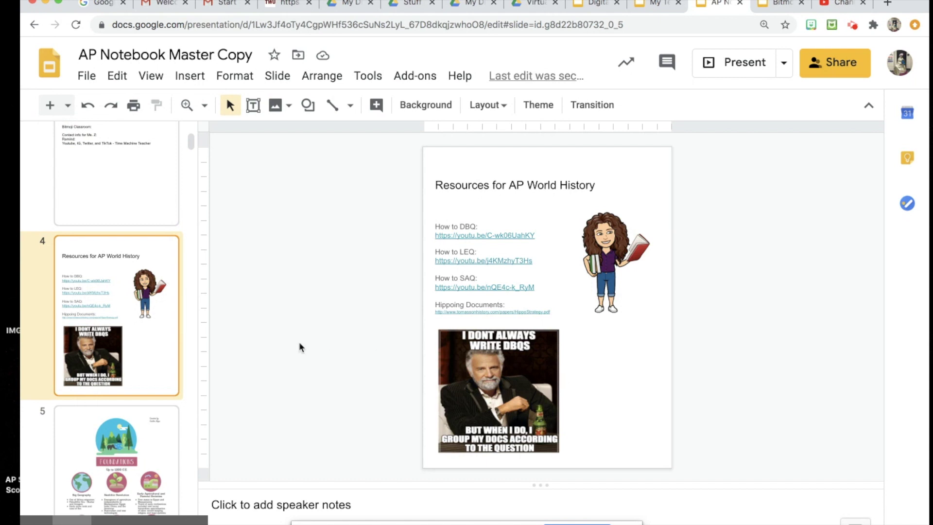
# Step: Open the Foundations slide (slide 5) and scroll through the slides that follow
pyautogui.scroll(-5, 138, 412)
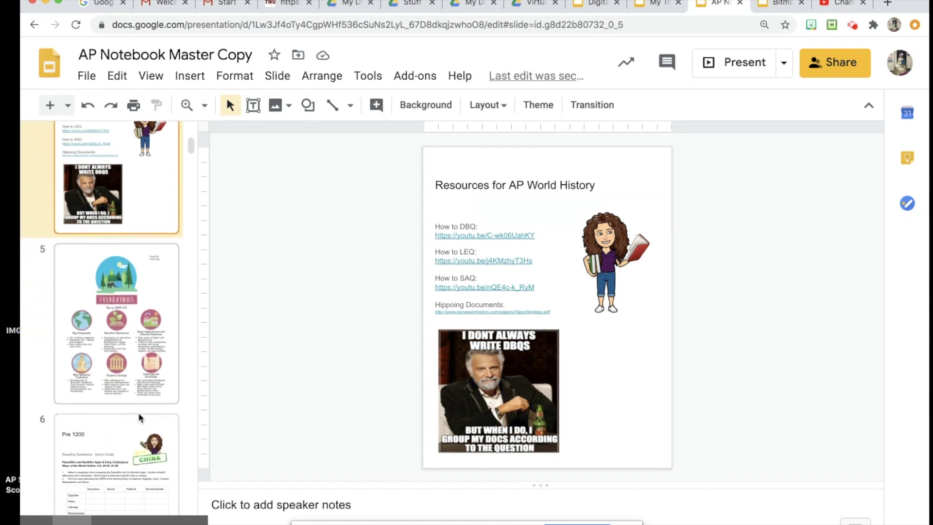
pyautogui.click(134, 320)
pyautogui.scroll(-3, 133, 321)
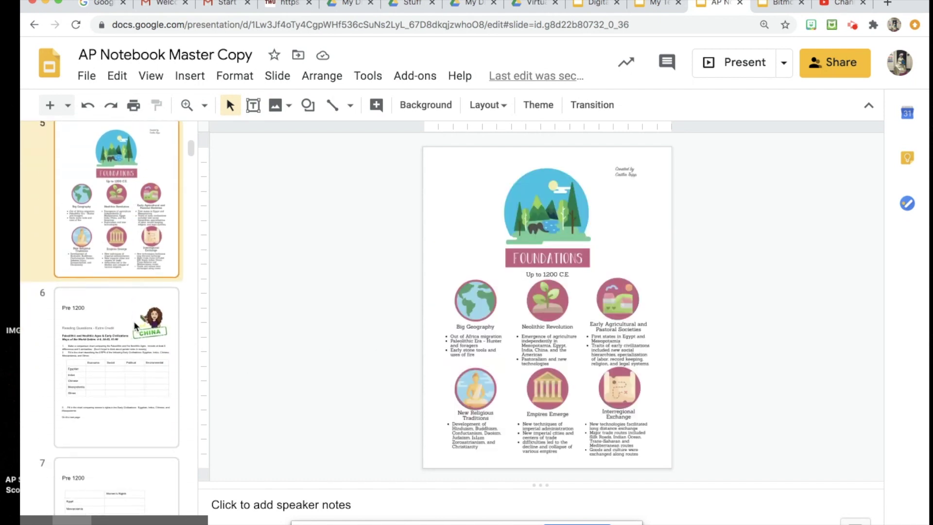
pyautogui.scroll(-1, 133, 321)
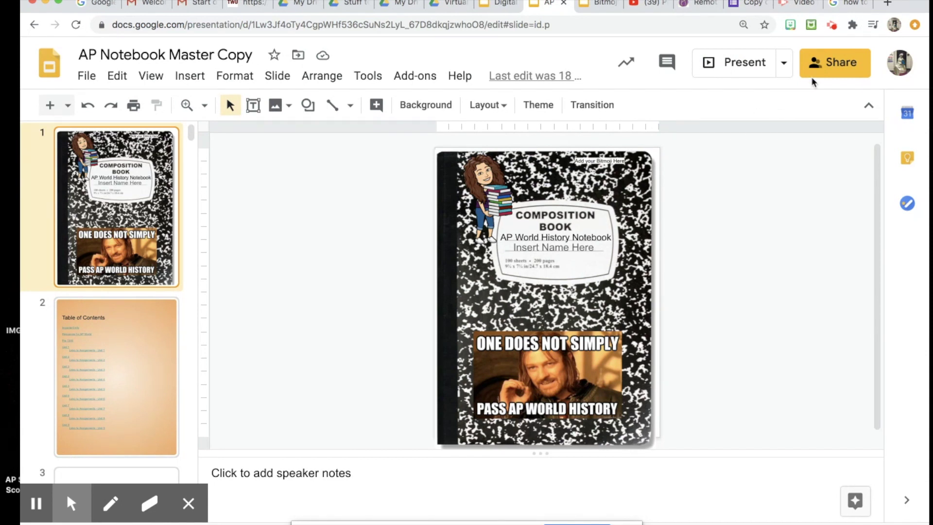
# Step: Change the notebook's link sharing from the school district to 'Anyone with the link' as Viewer
pyautogui.click(834, 63)
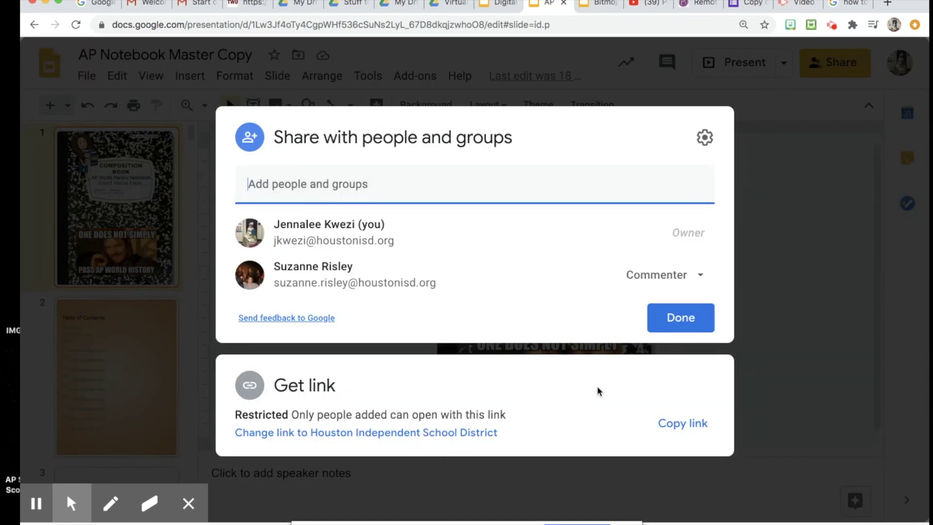
pyautogui.click(480, 391)
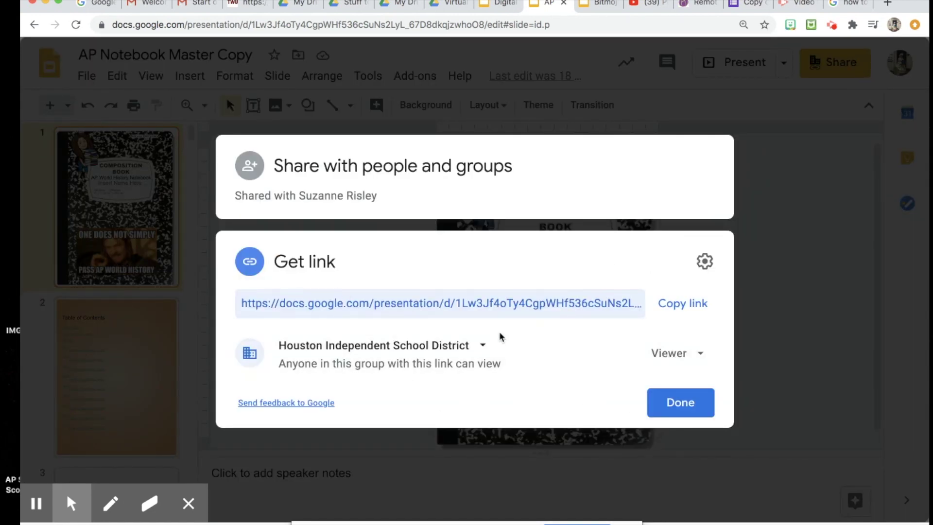
pyautogui.click(478, 346)
pyautogui.click(450, 317)
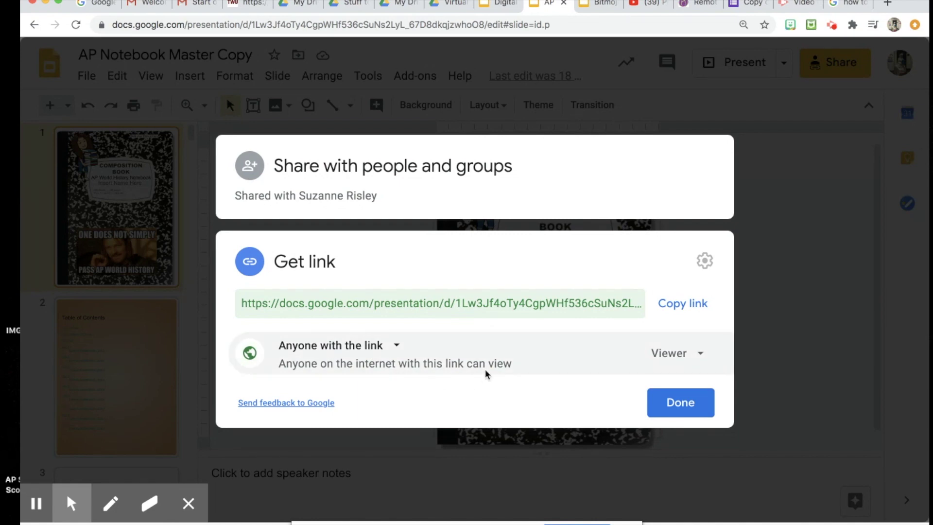
pyautogui.click(662, 407)
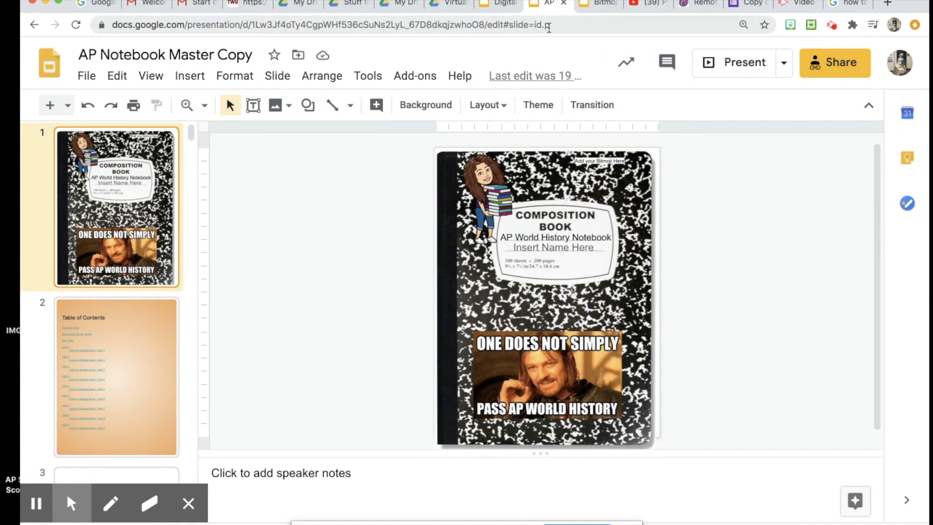
# Step: Replace 'edit#slide=id.p' at the end of the notebook URL with 'copy' and copy the link
pyautogui.moveTo(549, 25); pyautogui.dragTo(488, 25)
pyautogui.write('copy')
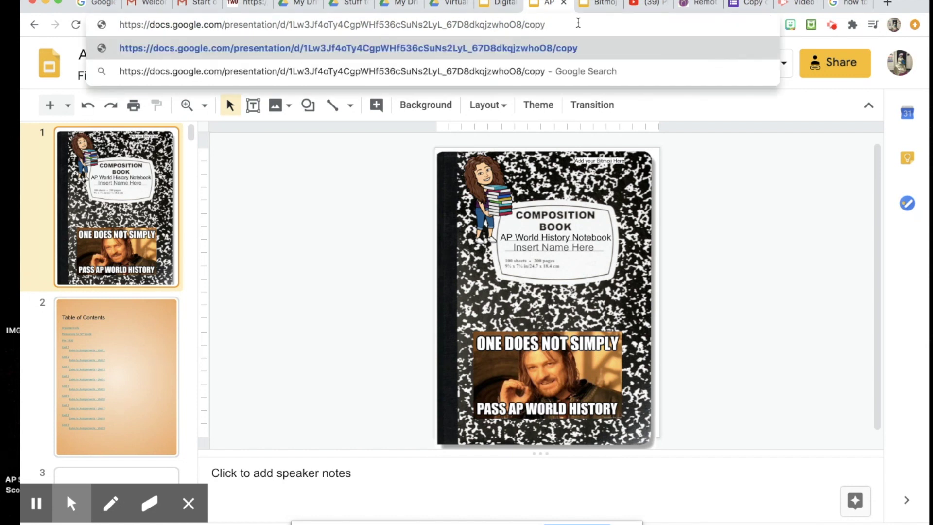
pyautogui.moveTo(569, 24); pyautogui.dragTo(135, 29)
pyautogui.moveTo(563, 26); pyautogui.dragTo(116, 23)
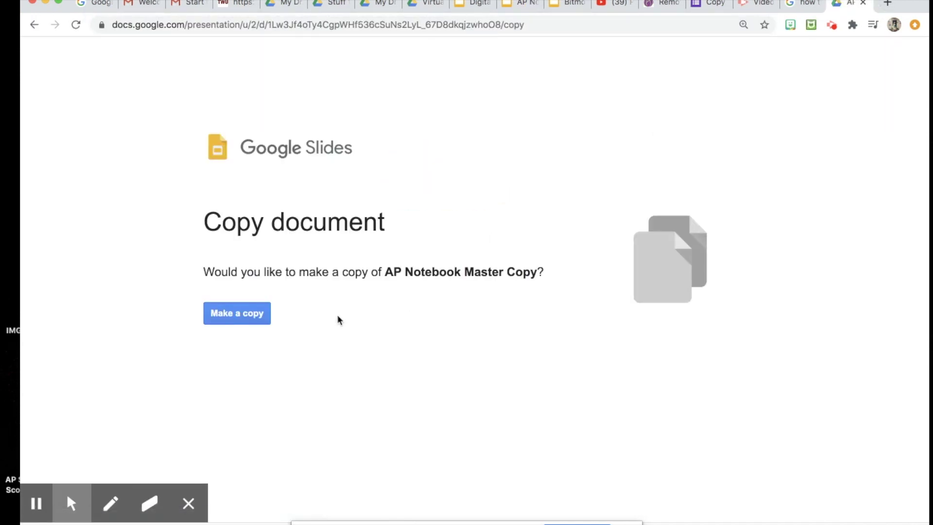
# Step: Test the Make a copy page for AP Notebook Master Copy, then return to the Virtual Learning 2020 folder
pyautogui.click(241, 319)
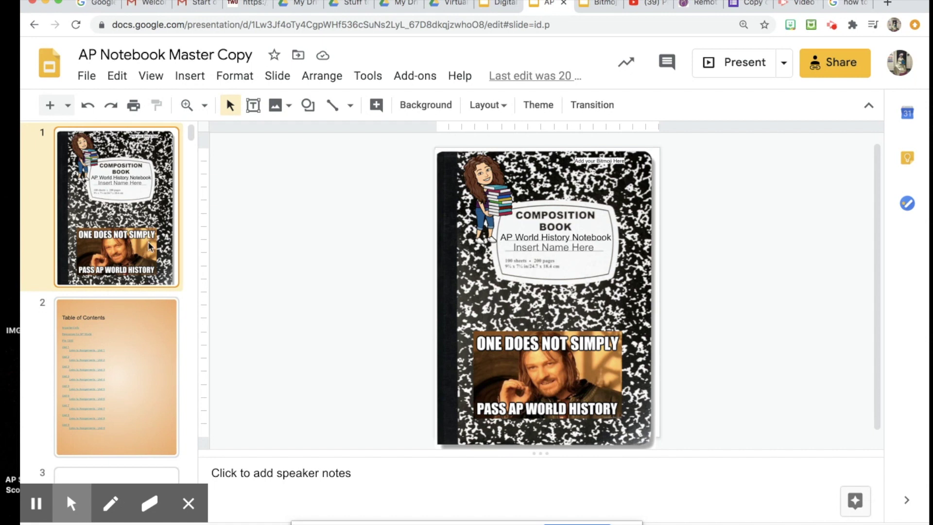
pyautogui.click(142, 341)
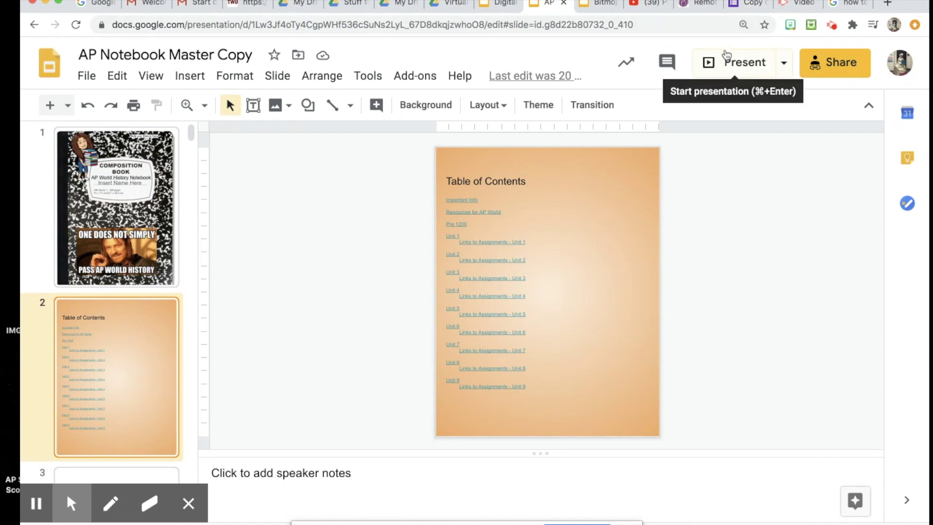
pyautogui.click(452, 4)
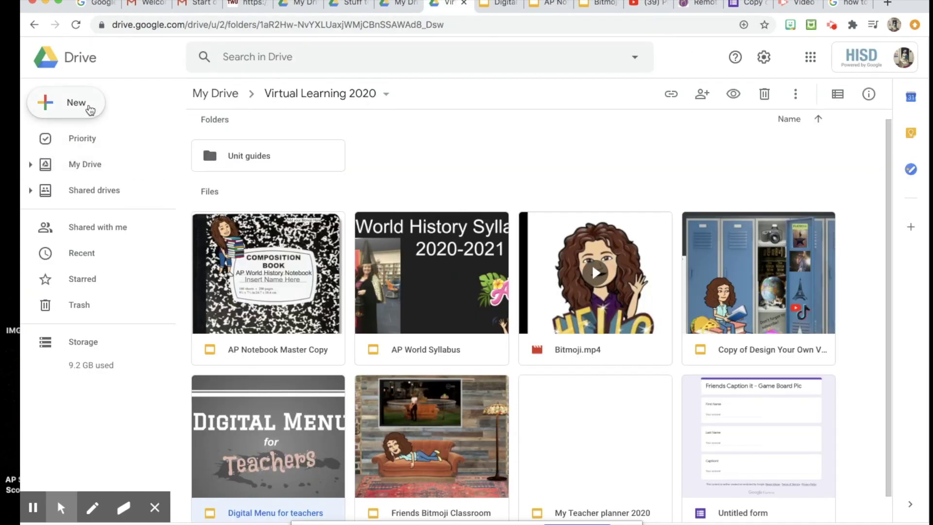
# Step: Create a new Google Form titled 'Notebook Links'
pyautogui.click(88, 96)
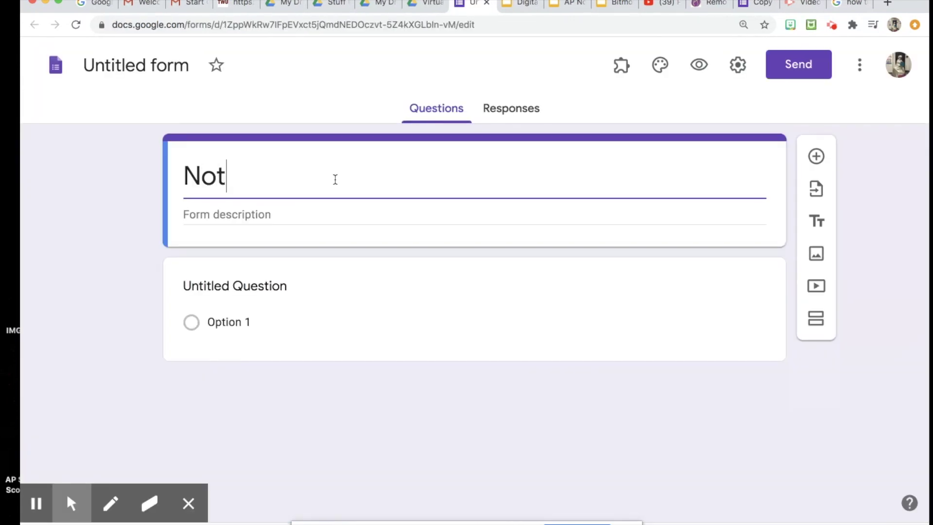
pyautogui.write('book Linkes')
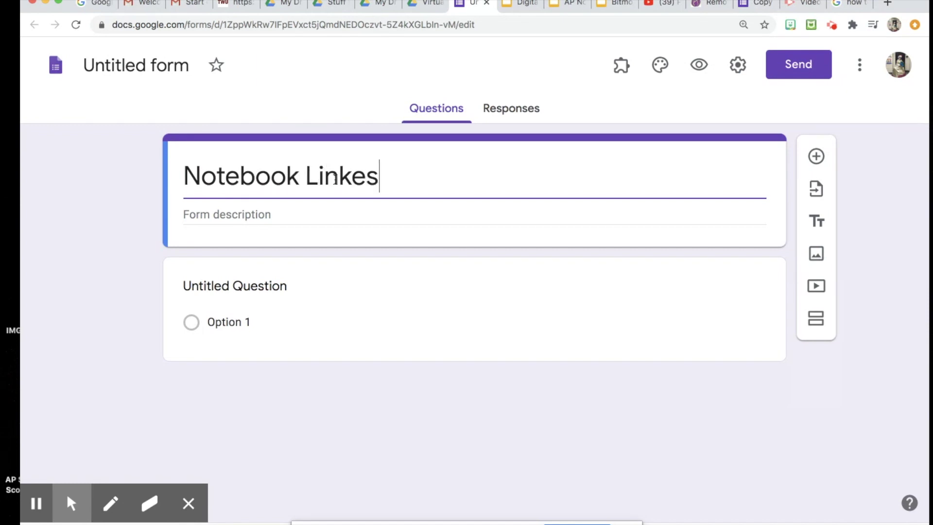
pyautogui.press('BackSpace')
pyautogui.press('BackSpace')
pyautogui.write('s')
# Step: Add short-answer questions First Name, Last Name and Link to Notebook, then return to the presentation
pyautogui.click(272, 287)
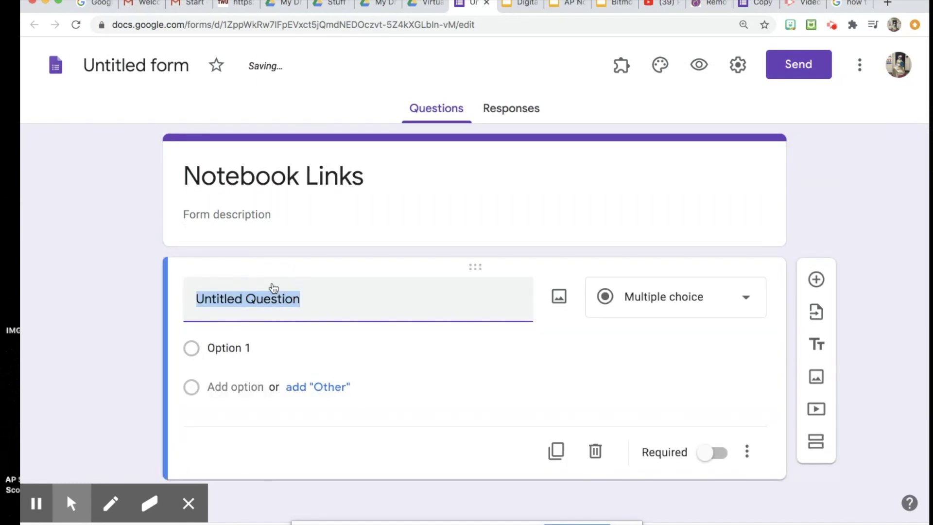
pyautogui.write('First Name')
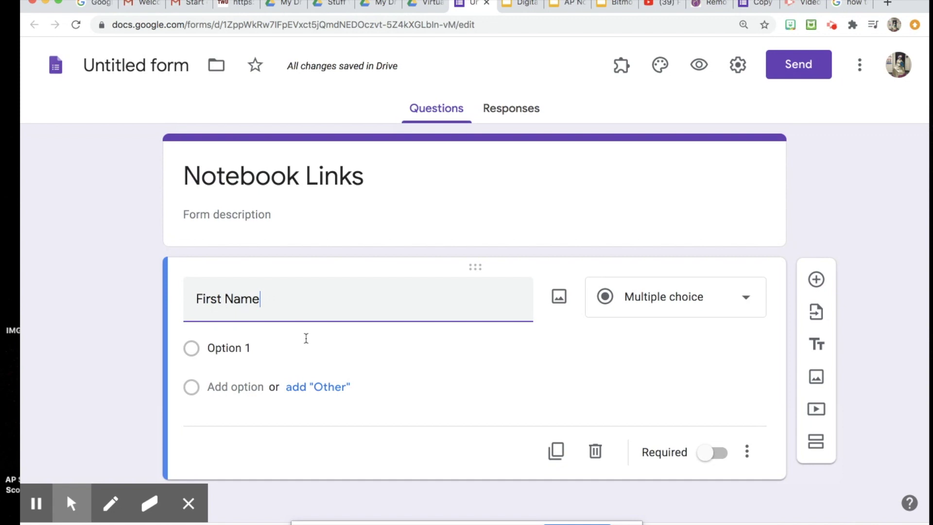
pyautogui.click(814, 284)
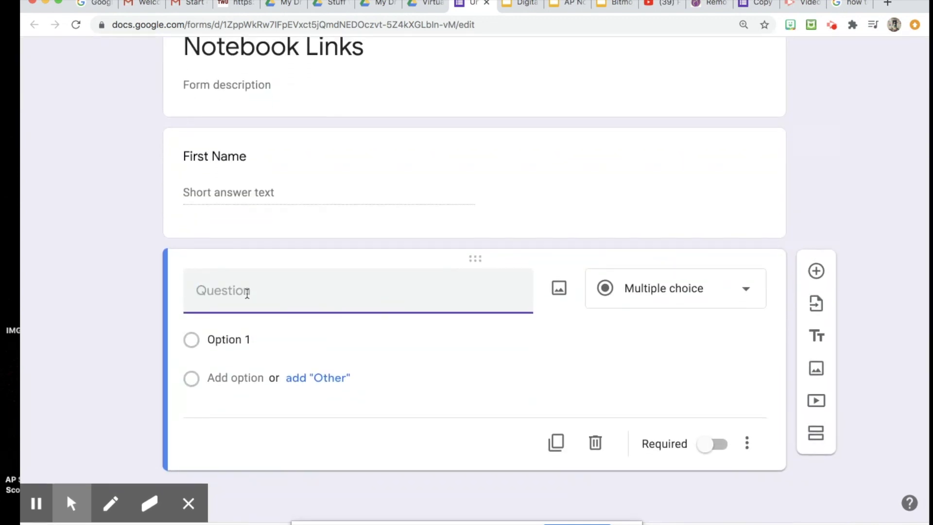
pyautogui.write('Last Name')
pyautogui.click(818, 299)
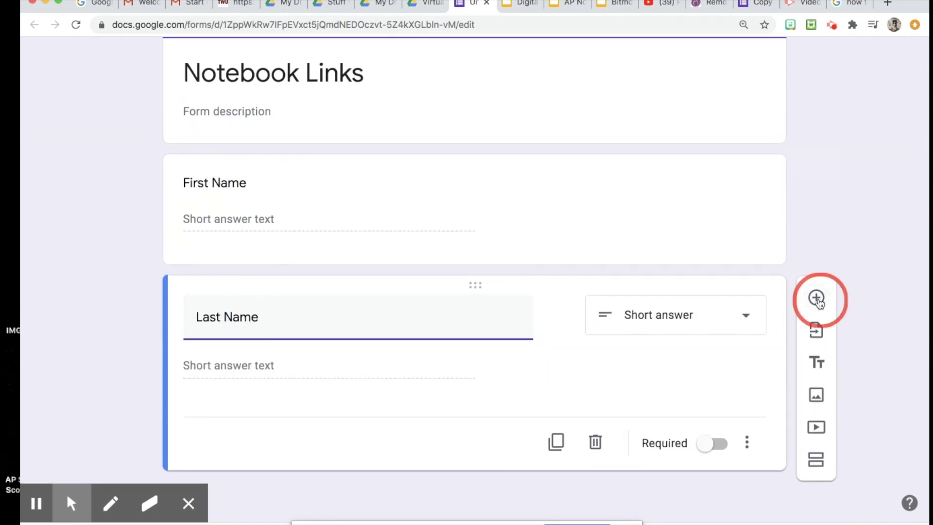
pyautogui.write('Li')
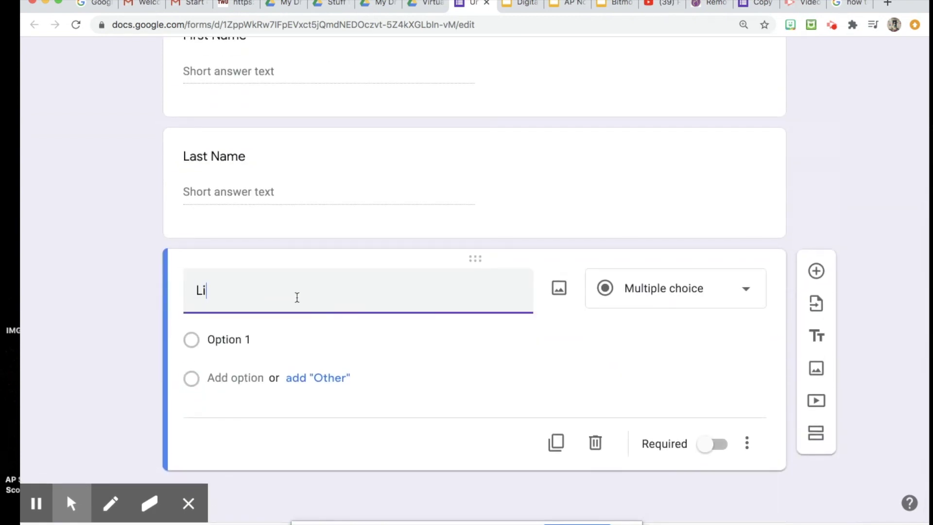
pyautogui.write('nk to Notebo')
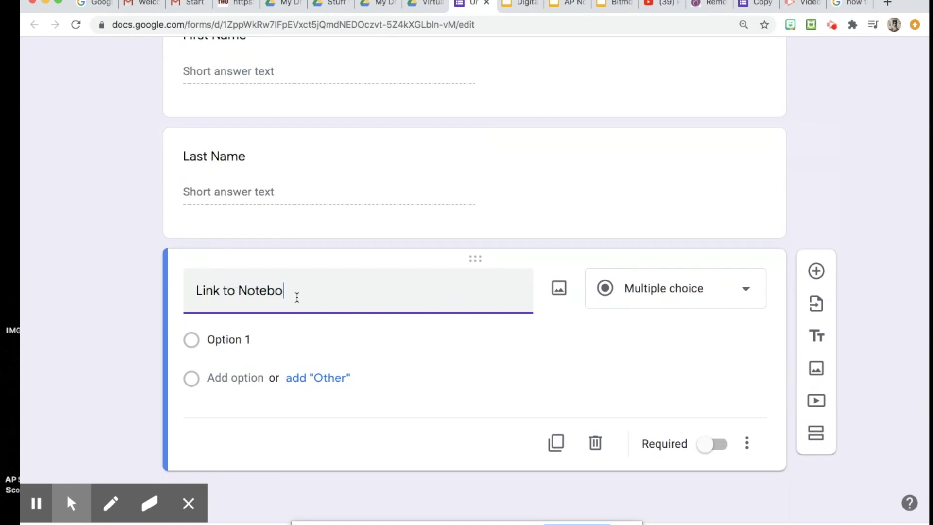
pyautogui.write('ok')
pyautogui.scroll(3, 843, 168)
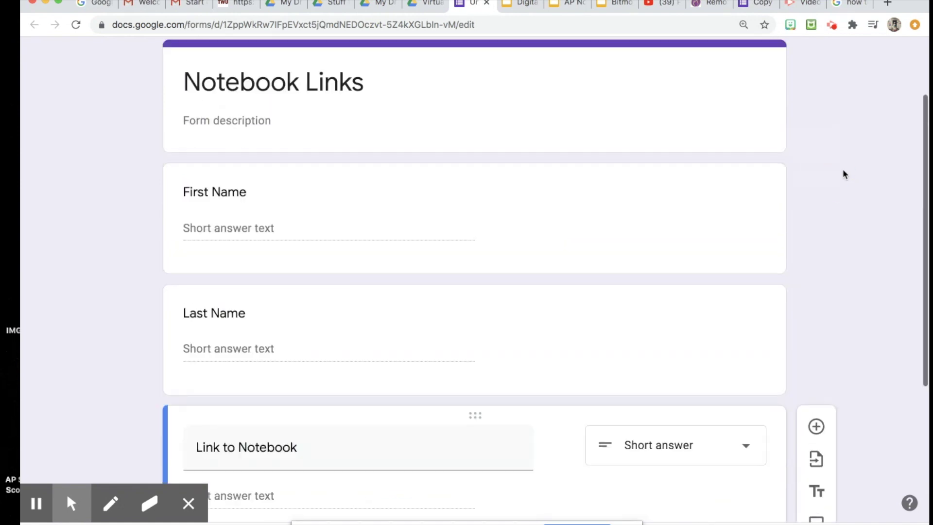
pyautogui.scroll(2, 843, 170)
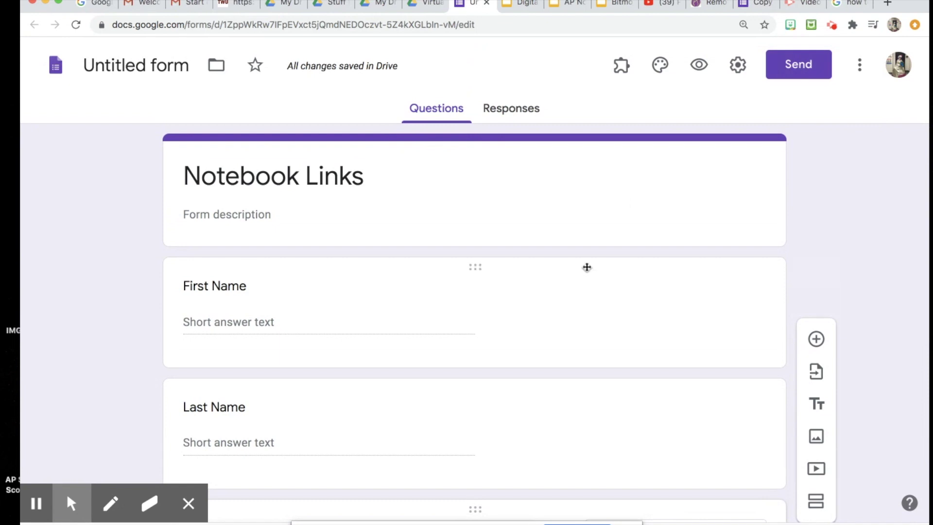
pyautogui.scroll(-5, 587, 267)
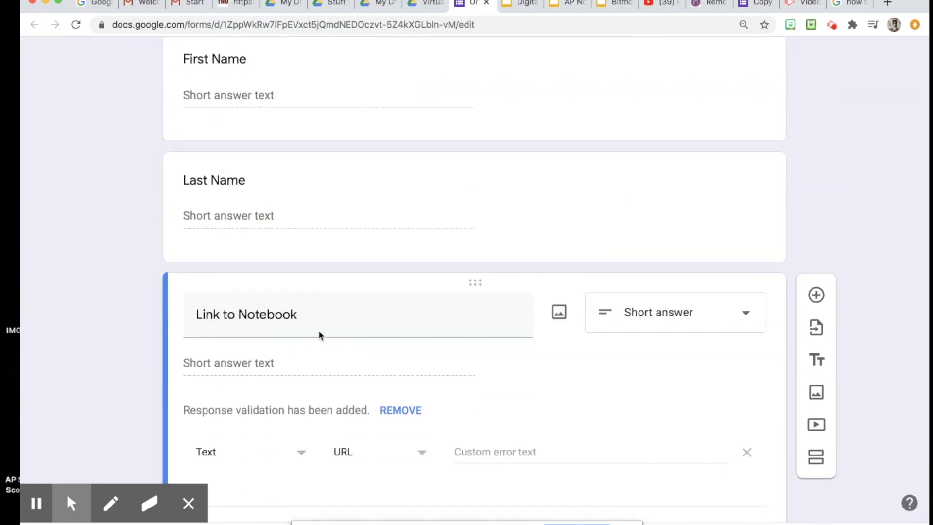
pyautogui.scroll(5, 567, 138)
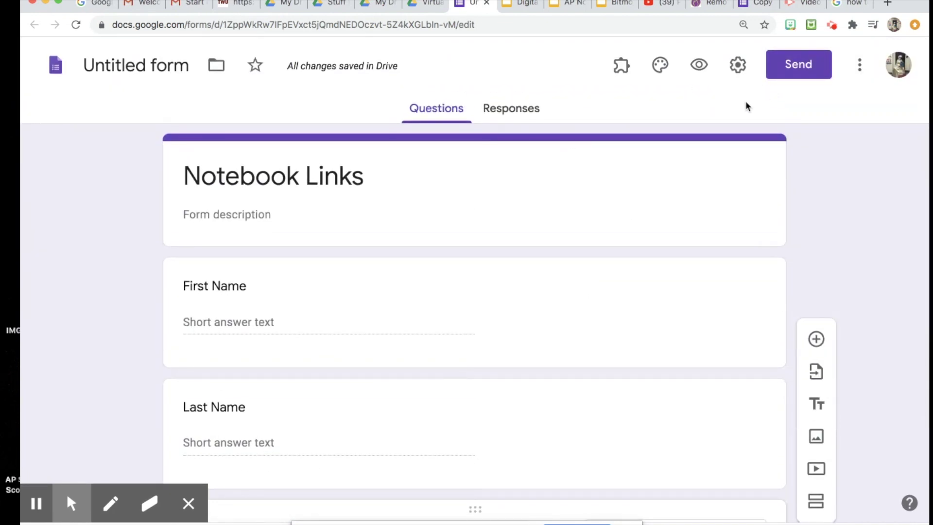
pyautogui.click(560, 5)
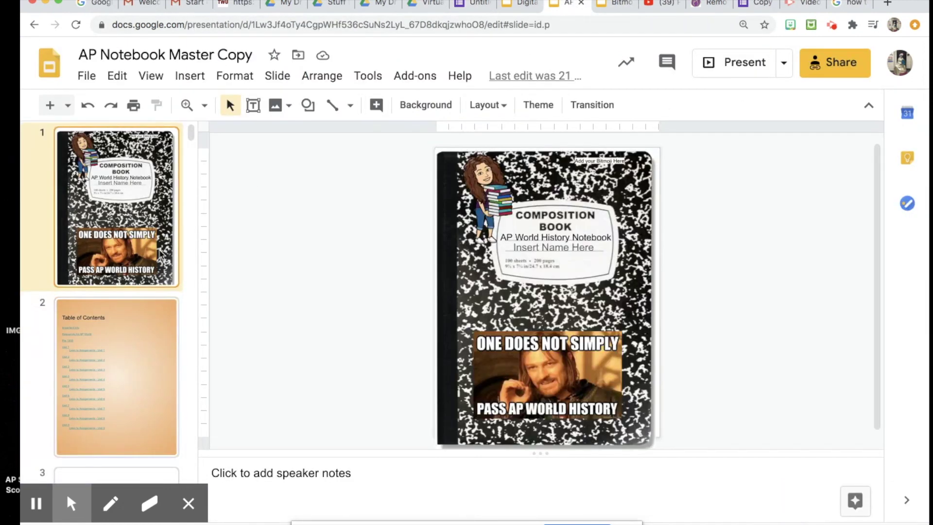
# Step: Place a Bitmoji sticker below the review-video heading on slide 8, then reselect the Table of Contents
pyautogui.click(146, 329)
pyautogui.scroll(-10, 139, 406)
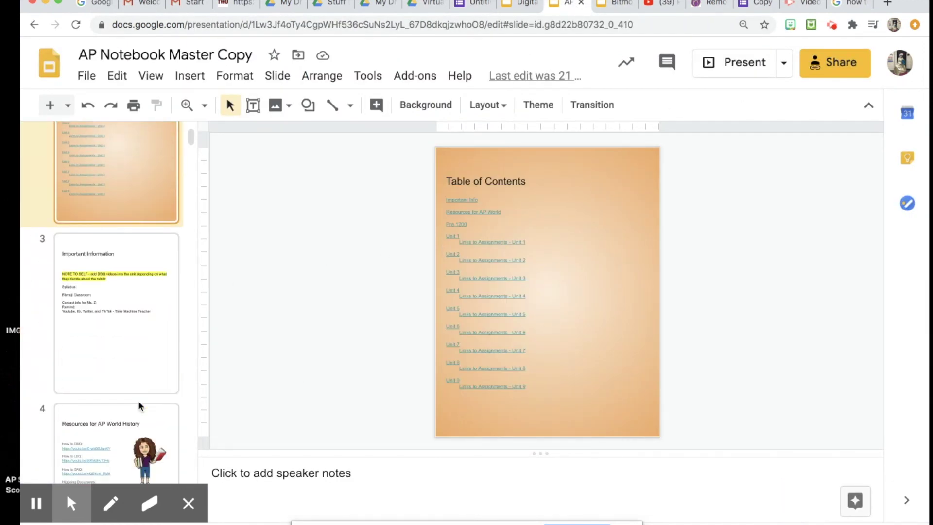
pyautogui.scroll(-10, 138, 401)
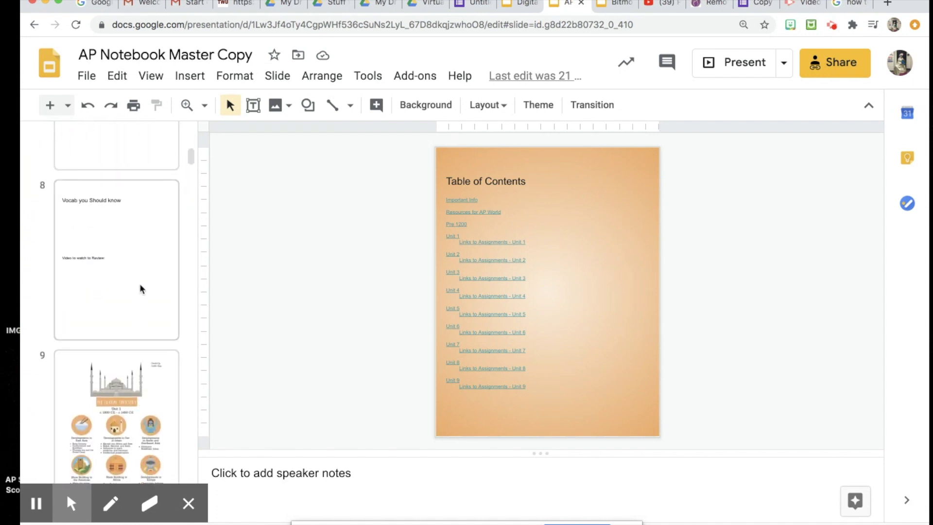
pyautogui.click(141, 287)
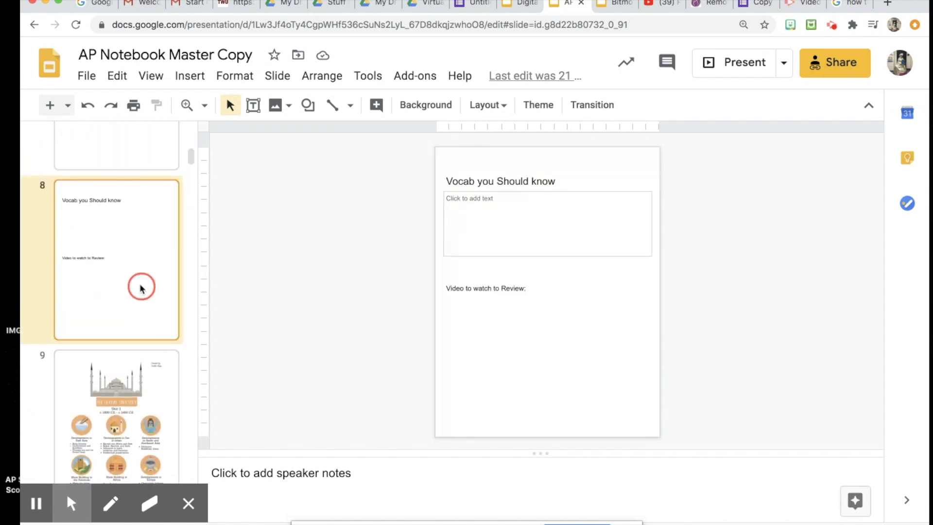
pyautogui.click(791, 26)
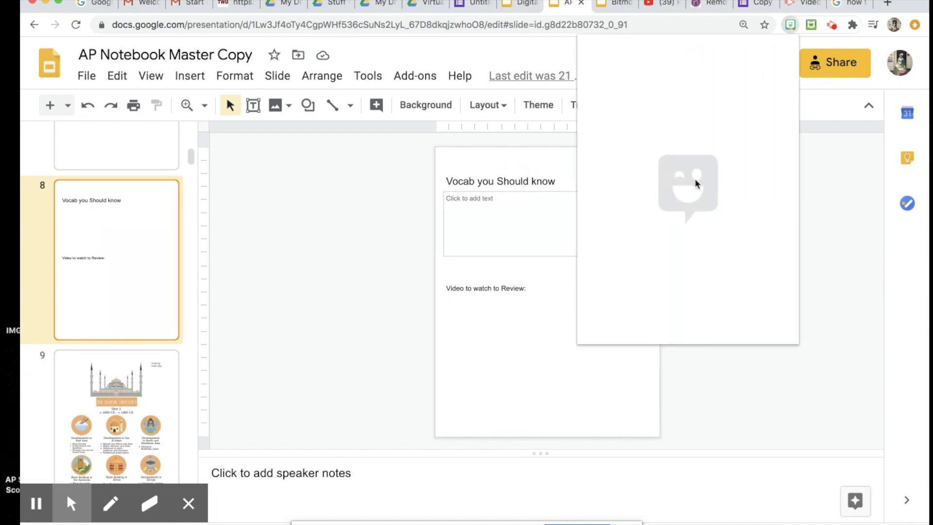
pyautogui.moveTo(606, 123); pyautogui.dragTo(516, 335)
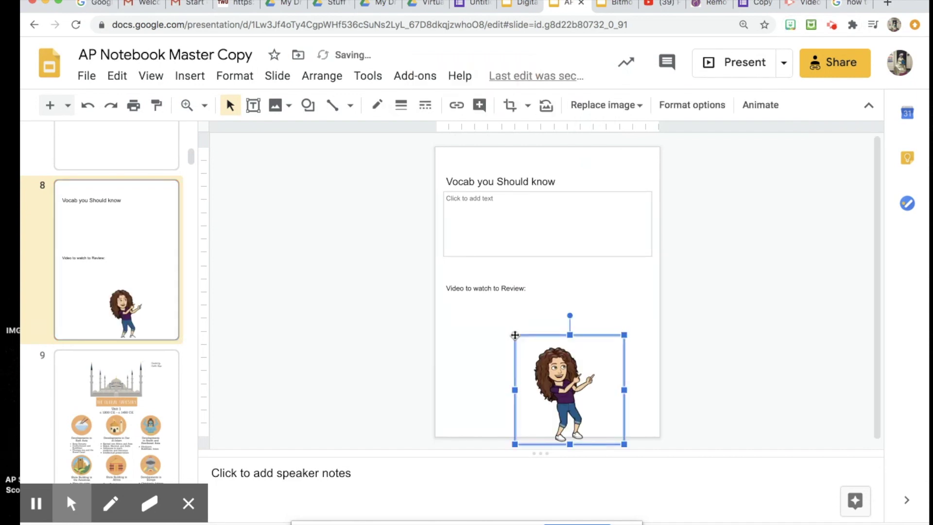
pyautogui.moveTo(576, 377); pyautogui.dragTo(514, 347)
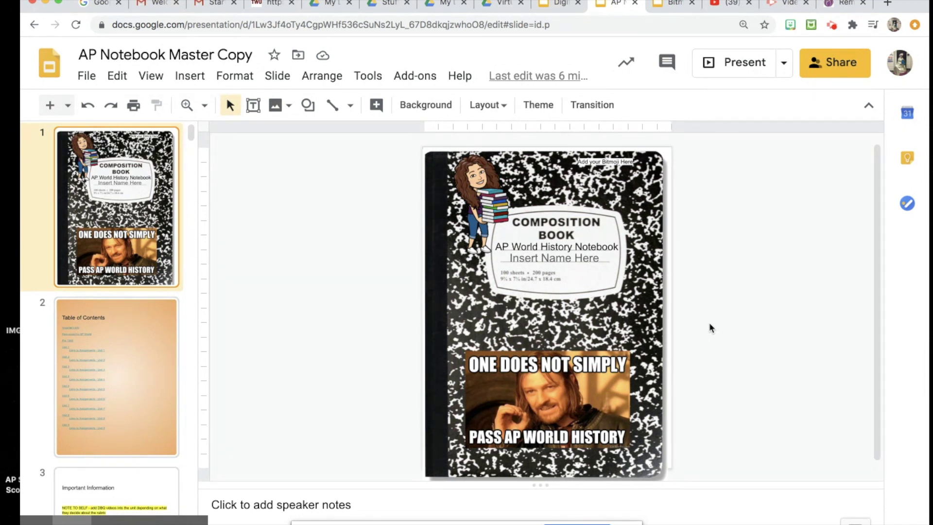
pyautogui.click(132, 363)
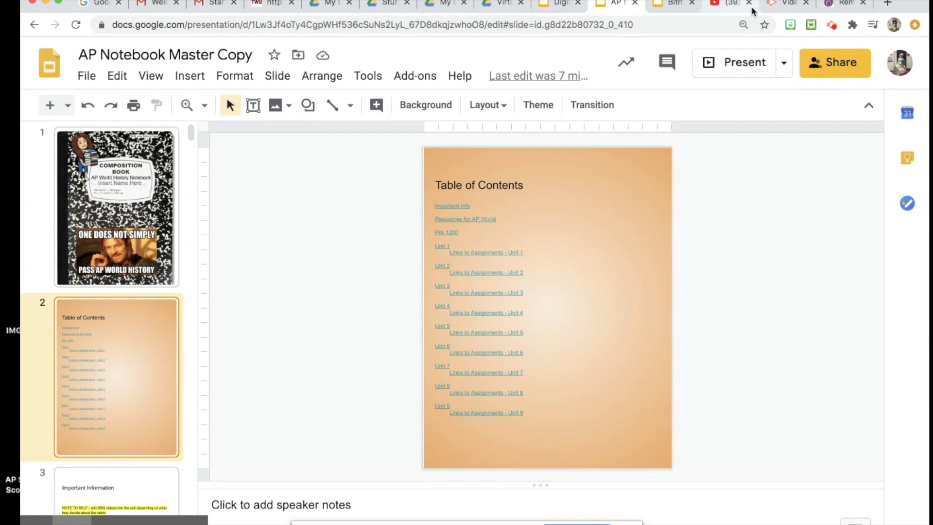
# Step: From the Teacher Tech Push Slides article, open the Drive page and make a copy of the Push Slides form
pyautogui.click(837, 5)
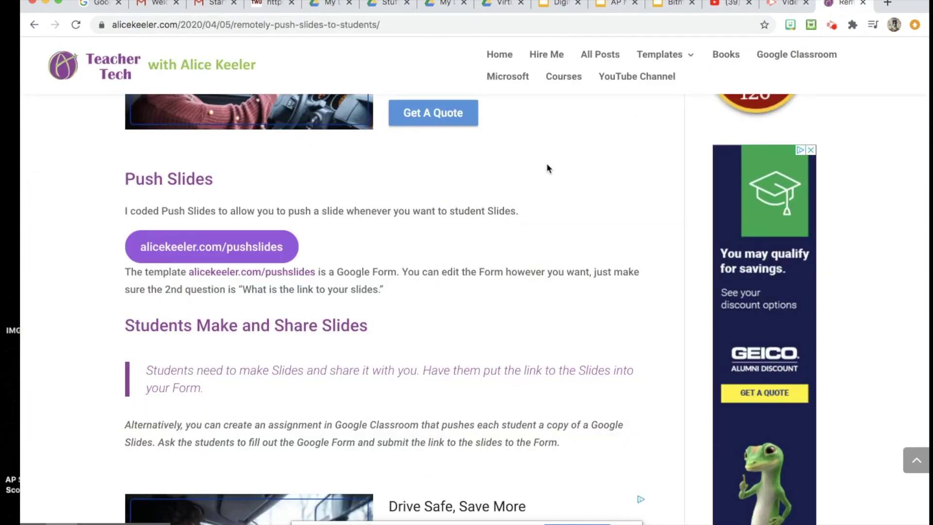
pyautogui.scroll(8, 546, 165)
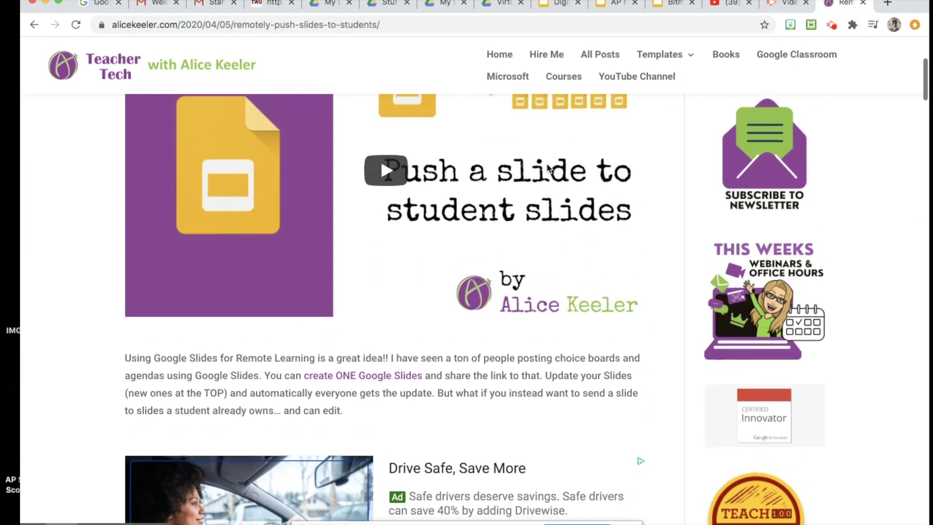
pyautogui.scroll(-6, 546, 168)
pyautogui.scroll(-2, 546, 168)
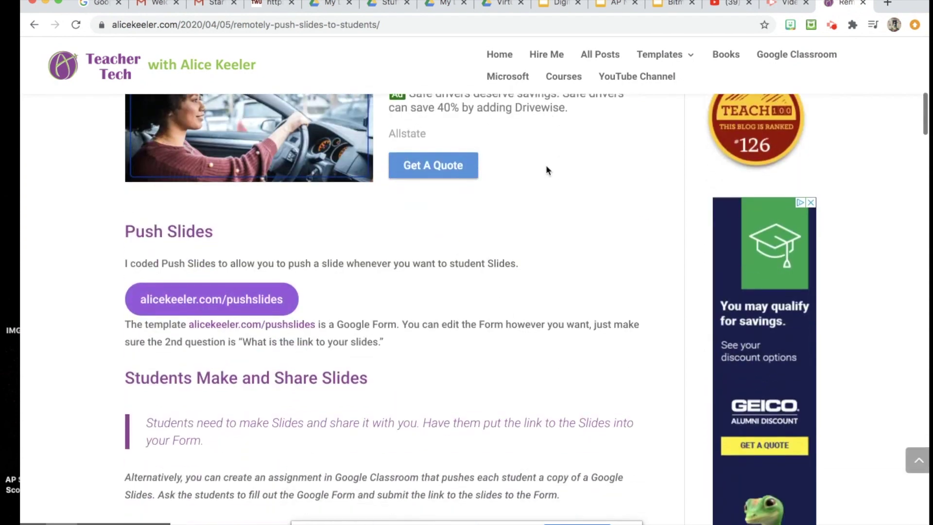
pyautogui.click(219, 306)
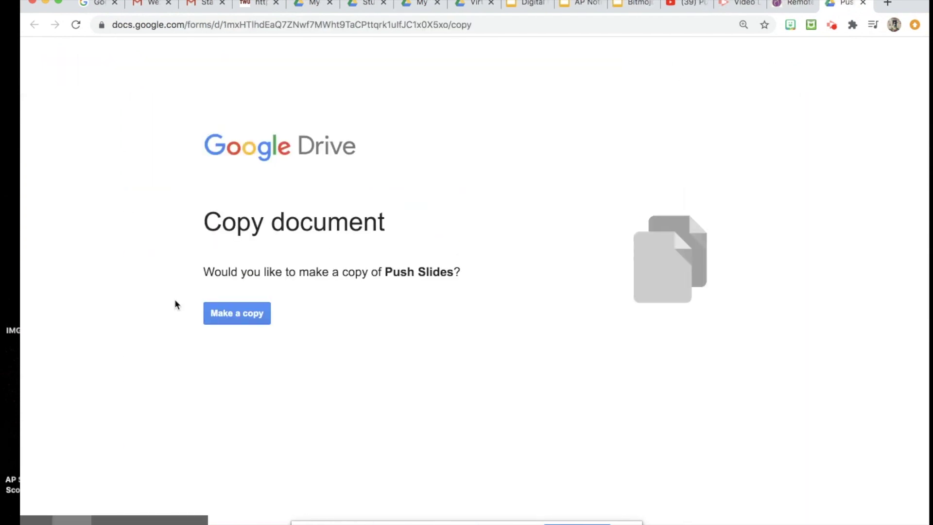
pyautogui.click(252, 317)
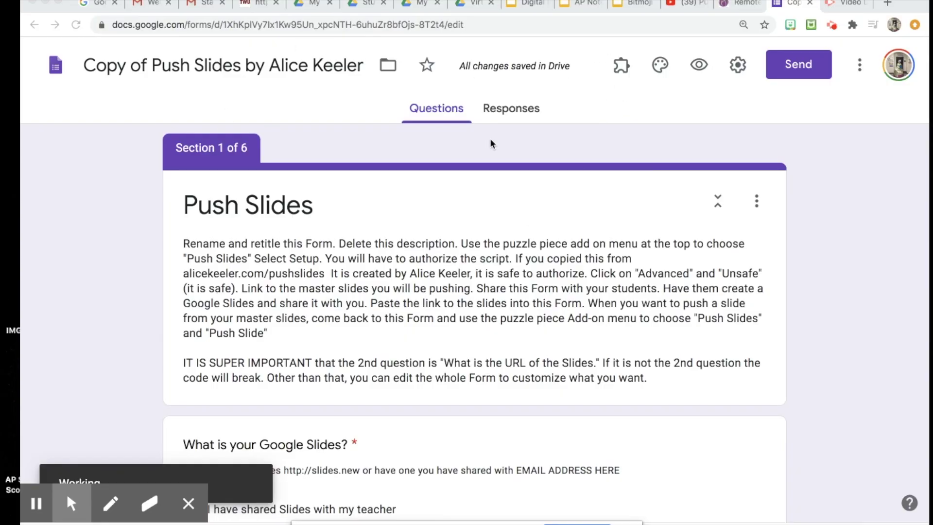
# Step: Run Push Slides > Setup from the form copy's add-ons menu
pyautogui.click(622, 67)
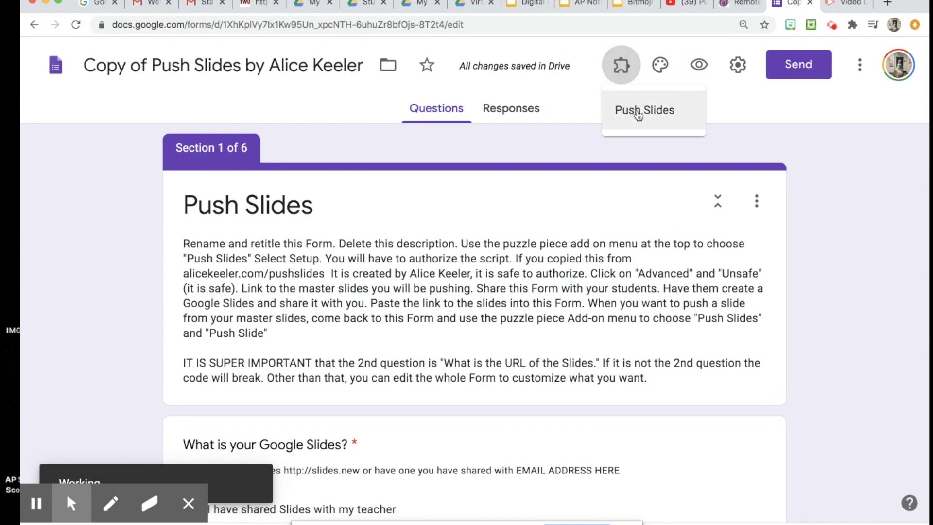
pyautogui.click(647, 111)
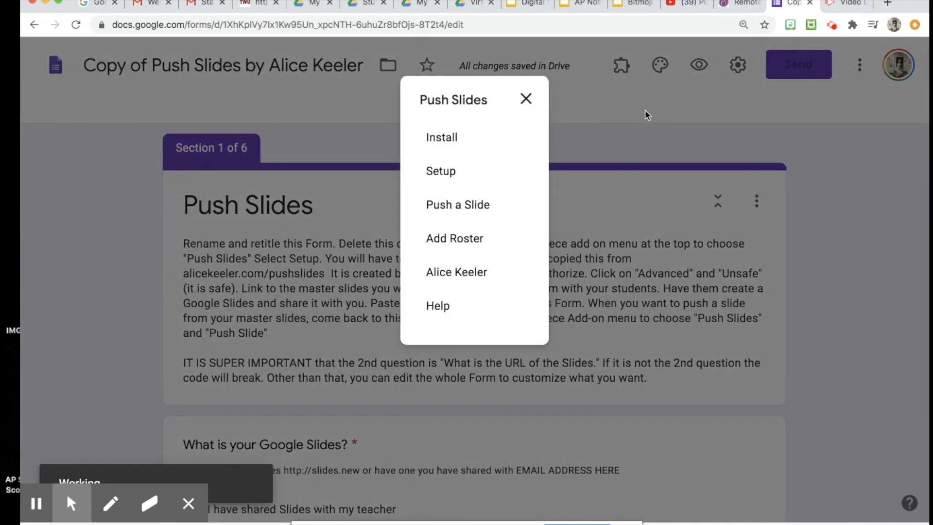
pyautogui.click(444, 172)
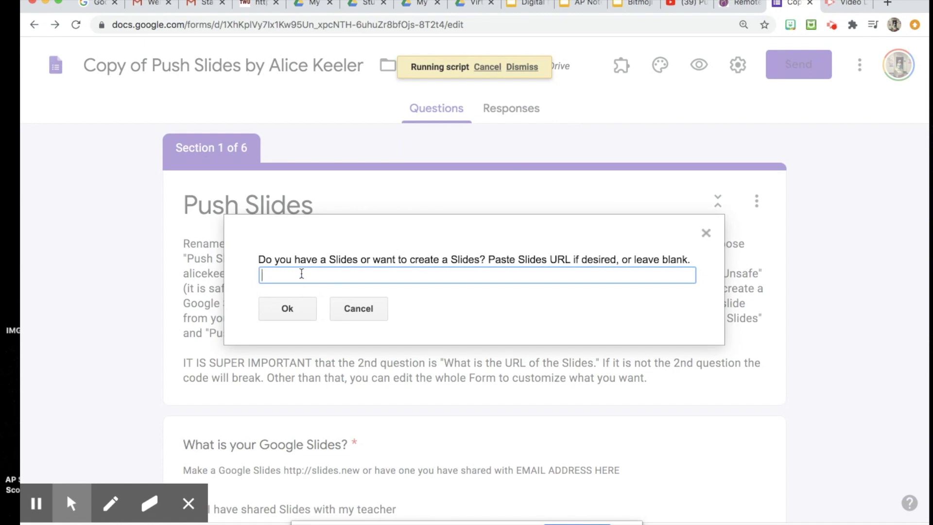
# Step: Copy the Bitmoji Classroom Template presentation's share link, then switch back to the Push Slides form
pyautogui.click(634, 4)
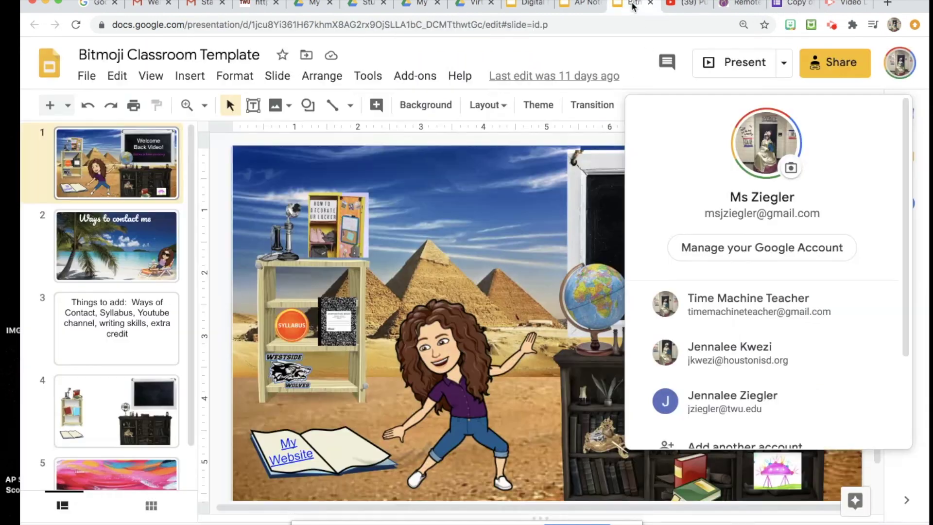
pyautogui.click(821, 70)
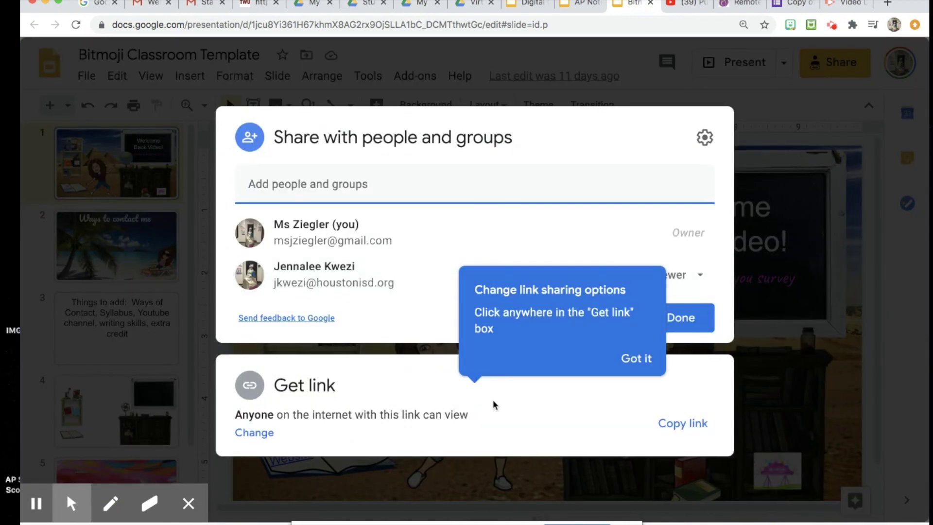
pyautogui.click(662, 423)
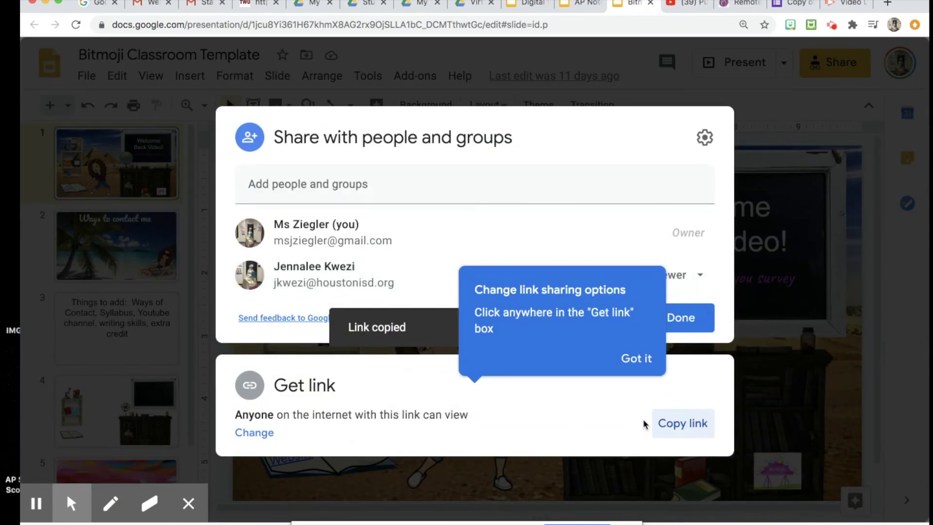
pyautogui.click(802, 99)
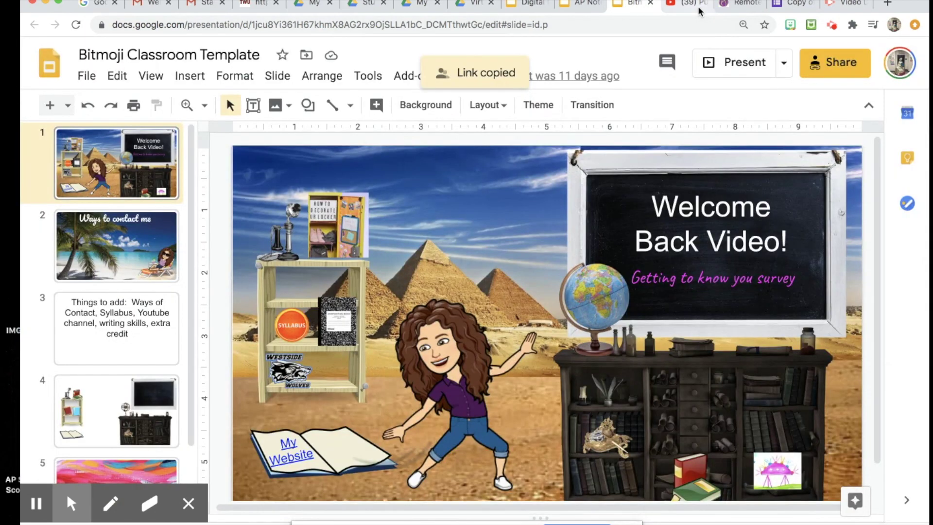
pyautogui.click(794, 2)
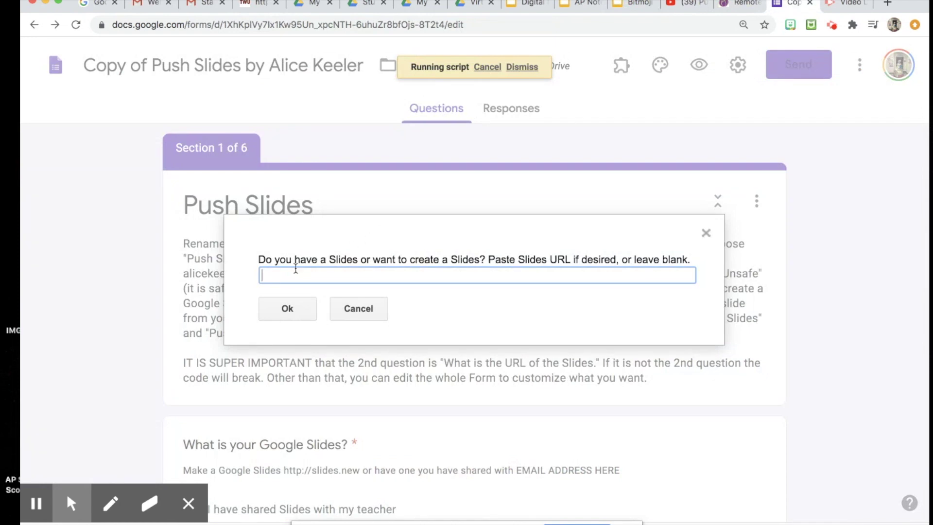
# Step: Paste the Bitmoji Classroom Template URL into the Push Slides setup and confirm the link
pyautogui.press('super+v')
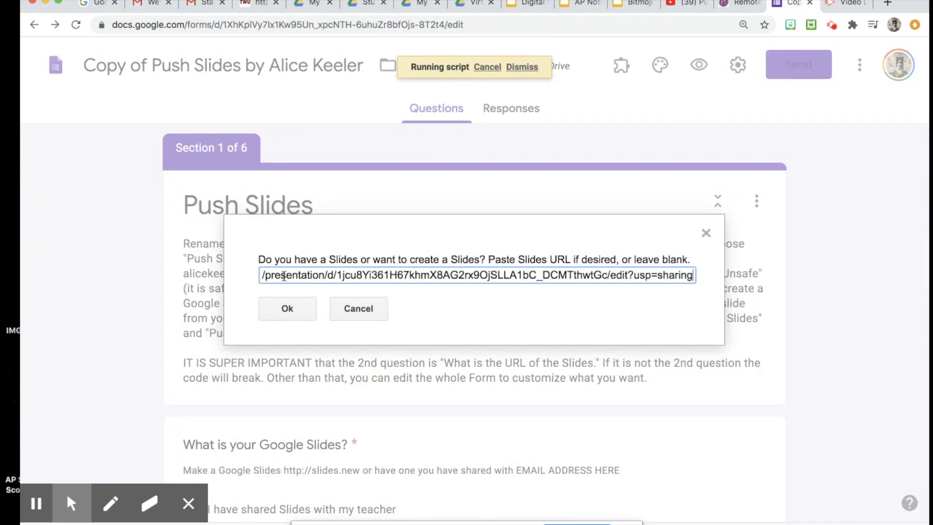
pyautogui.click(301, 314)
pyautogui.click(231, 304)
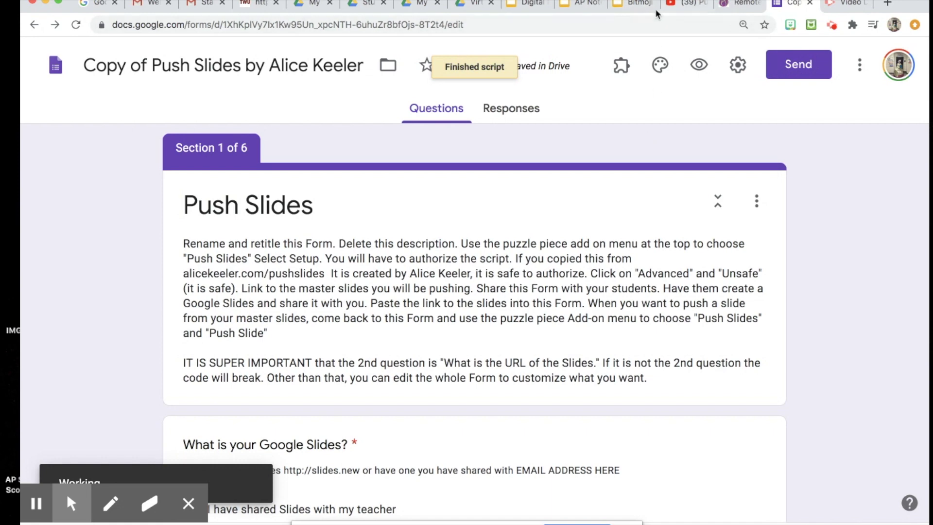
pyautogui.click(637, 7)
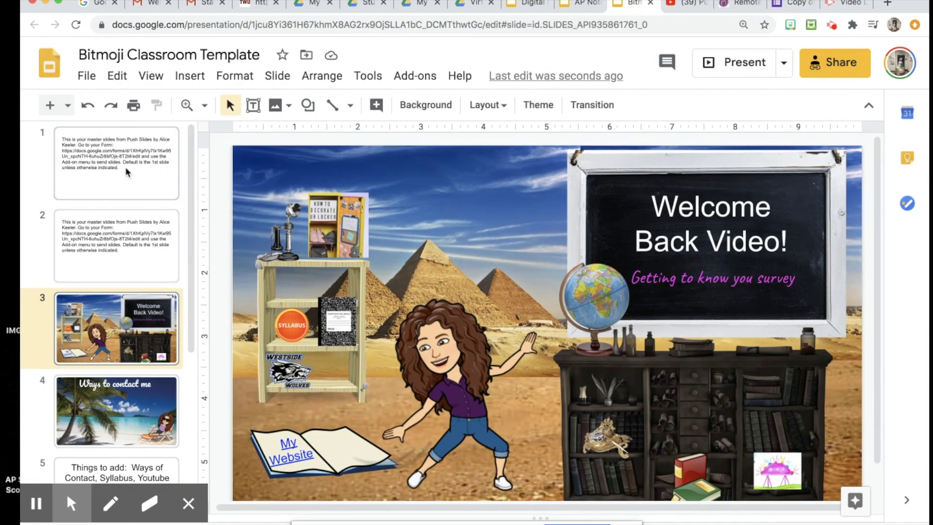
# Step: View the new Push Slides instruction slide 1 in the Bitmoji Classroom Template
pyautogui.click(126, 169)
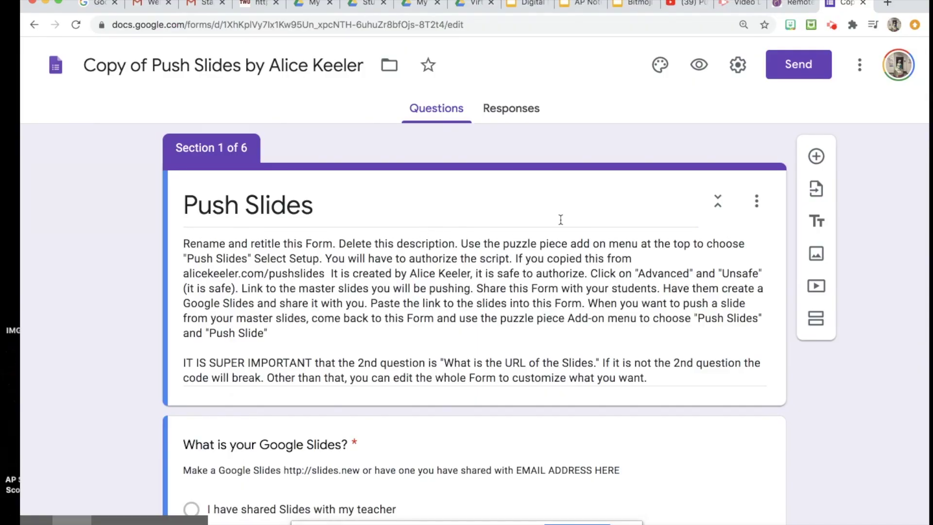
# Step: Scroll the form to section 2, then show slide 1 of AP Notebook Master Copy
pyautogui.scroll(-5, 675, 150)
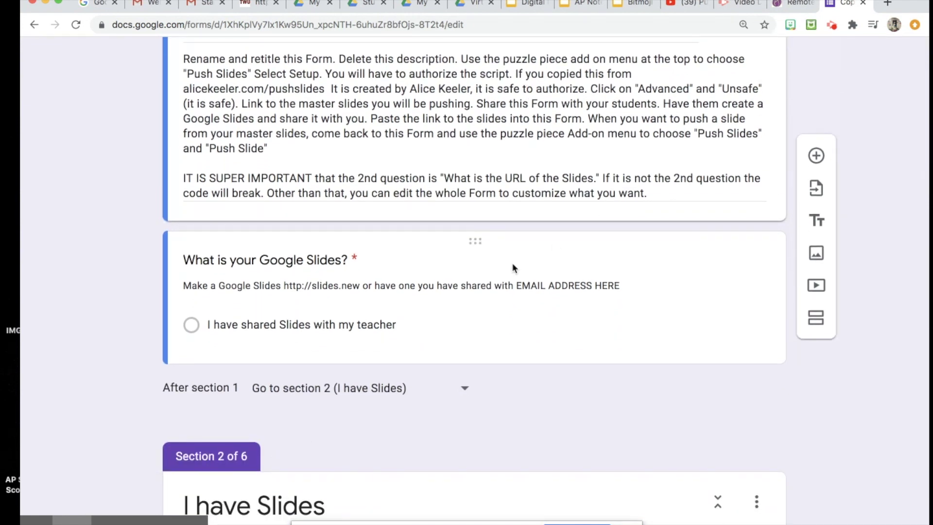
pyautogui.scroll(-3, 512, 265)
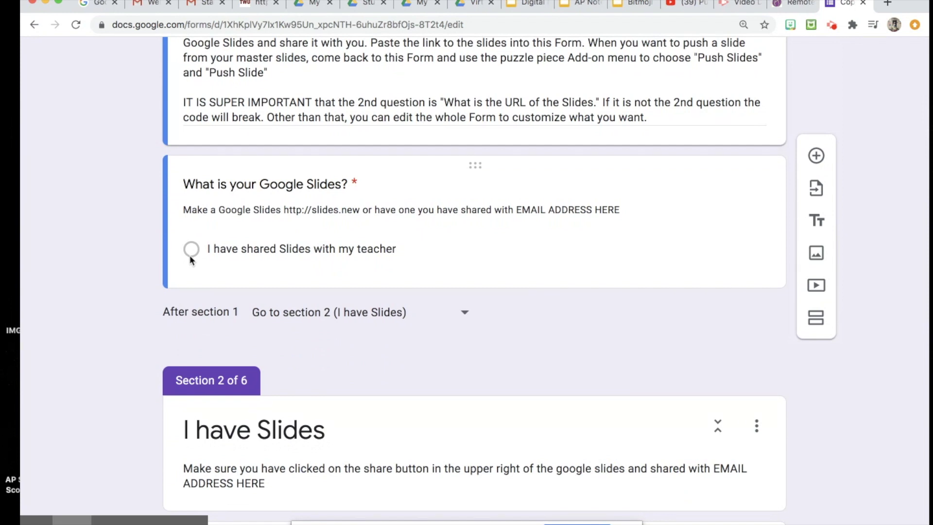
pyautogui.click(583, 3)
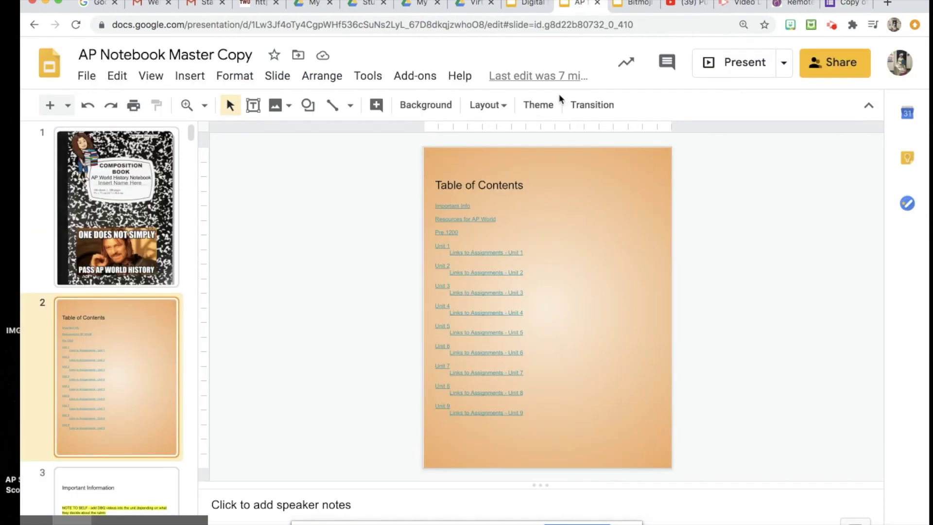
pyautogui.click(146, 208)
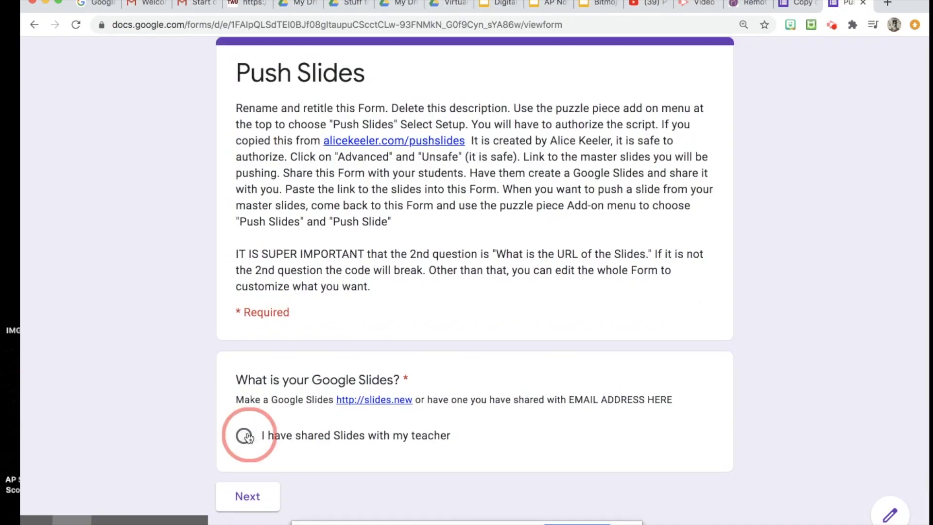
# Step: Advance the live form and fill in the Slides URL and Name questions
pyautogui.click(262, 496)
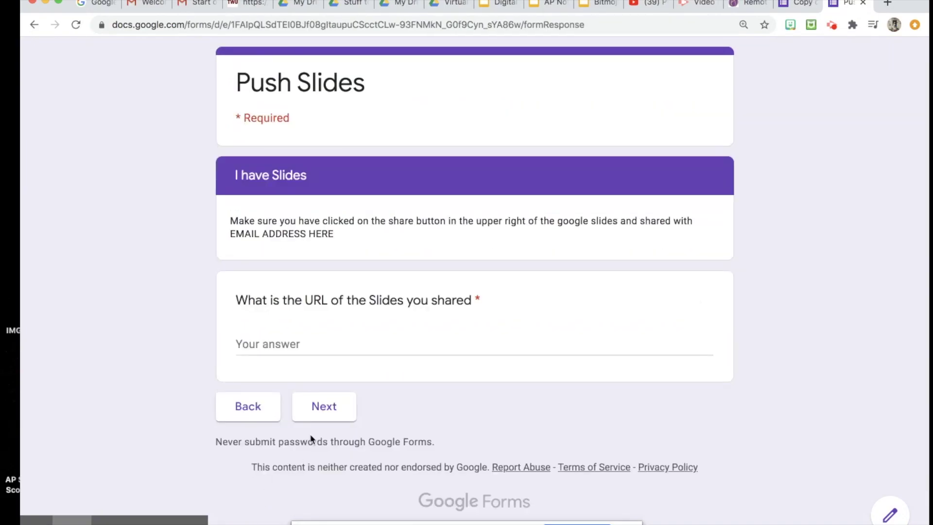
pyautogui.click(246, 344)
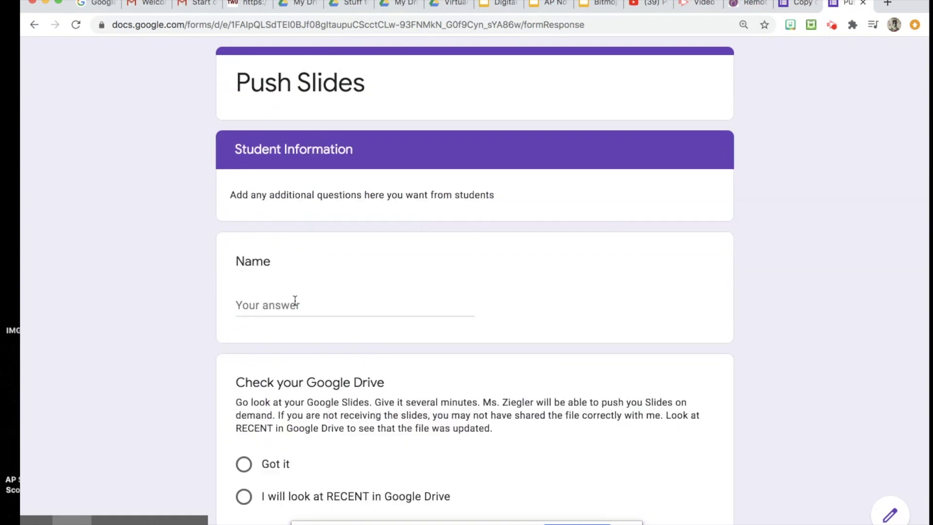
pyautogui.click(295, 300)
pyautogui.scroll(-3, 295, 300)
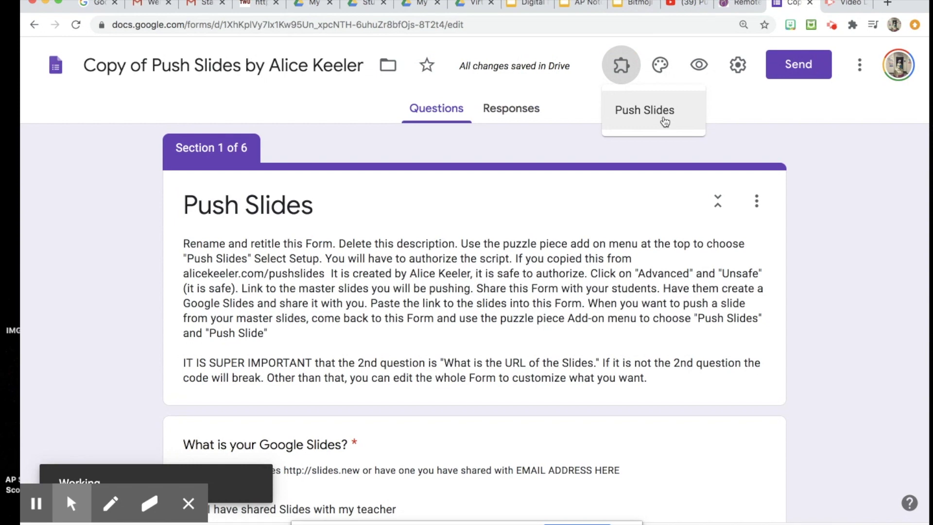
# Step: Use Push Slides > Push a Slide to send slide 2 of the Bitmoji deck to students
pyautogui.click(664, 119)
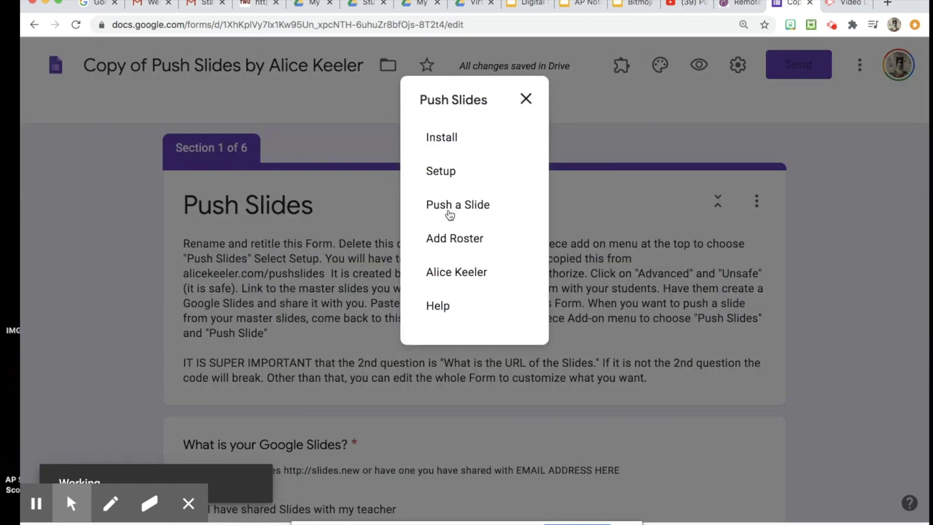
pyautogui.click(450, 214)
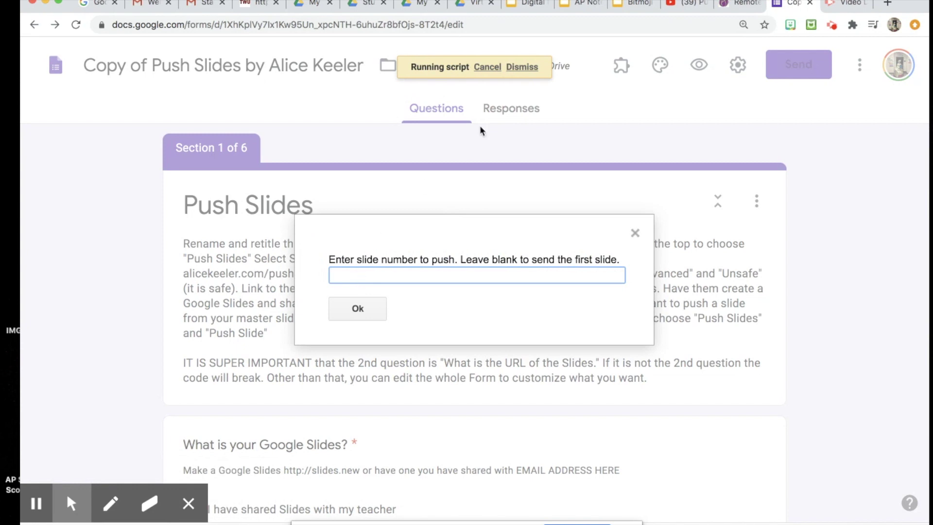
pyautogui.click(638, 6)
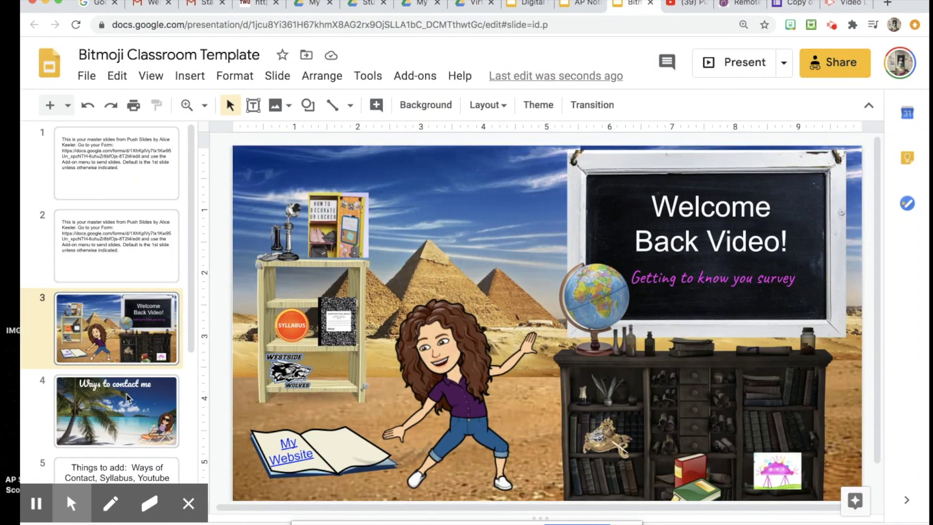
pyautogui.click(792, 4)
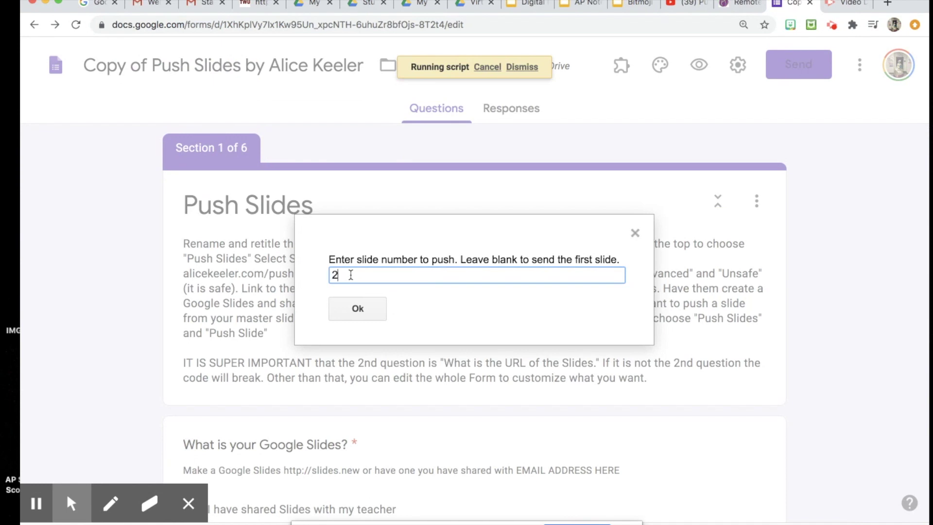
pyautogui.click(371, 311)
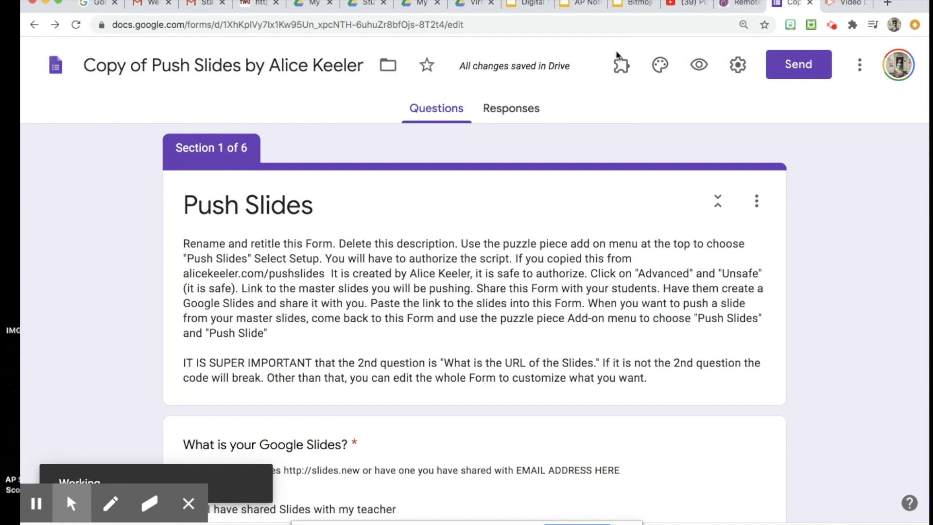
pyautogui.scroll(-3, 438, 420)
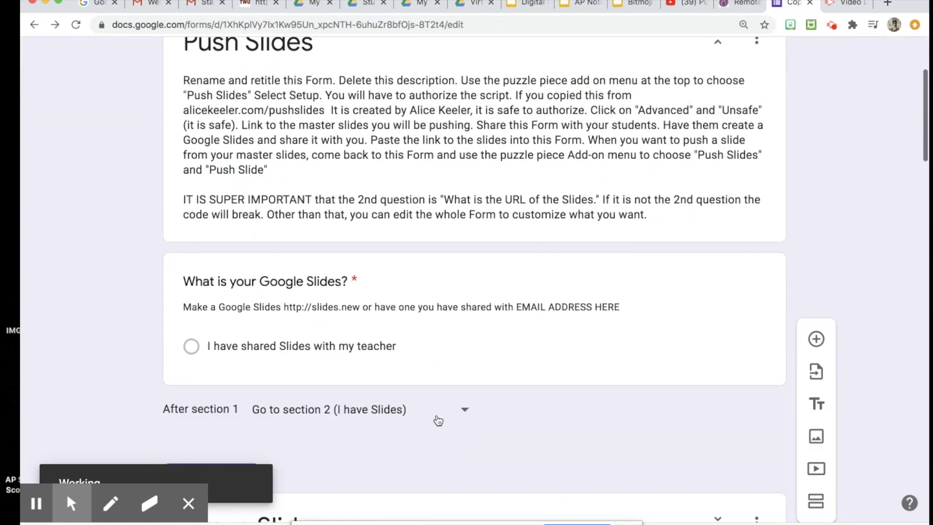
# Step: Watch the 'Push a slide to each student Google Slides' video, then return to AP Notebook Master Copy
pyautogui.scroll(3, 437, 419)
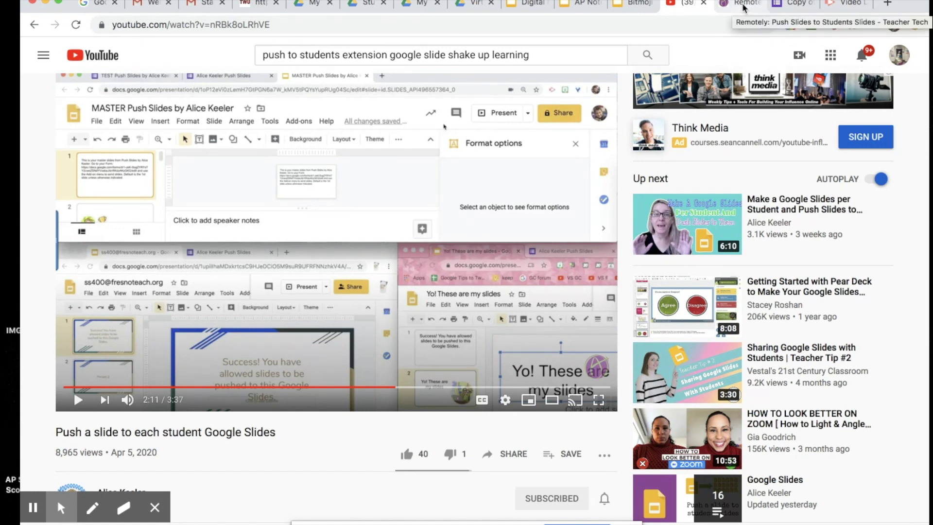
pyautogui.click(581, 4)
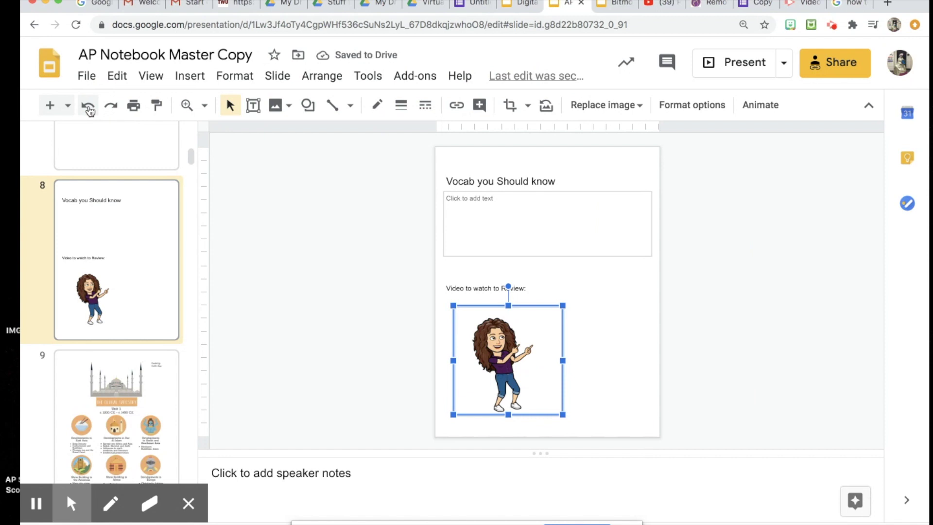
# Step: Undo the Bitmoji image on slide 8 and show the composition-book cover slide 1
pyautogui.click(88, 111)
pyautogui.scroll(10, 95, 209)
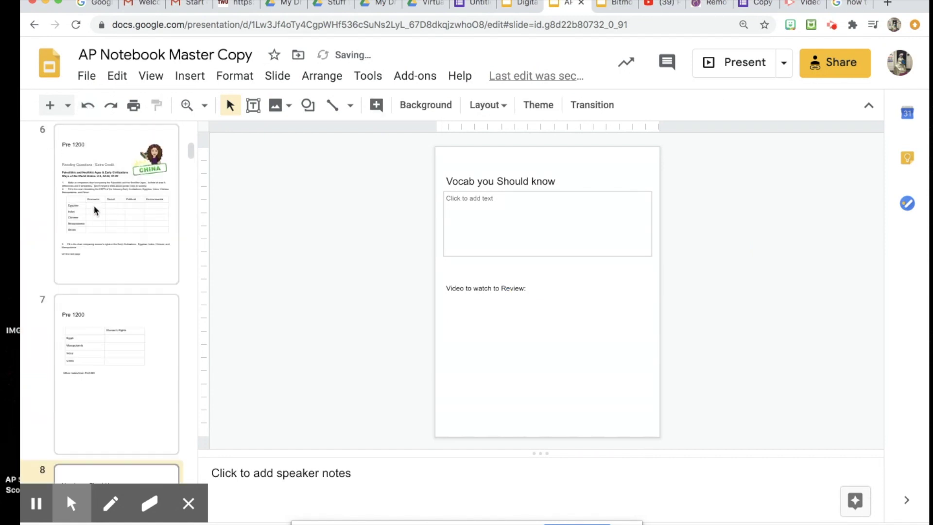
pyautogui.scroll(5, 95, 209)
pyautogui.click(80, 197)
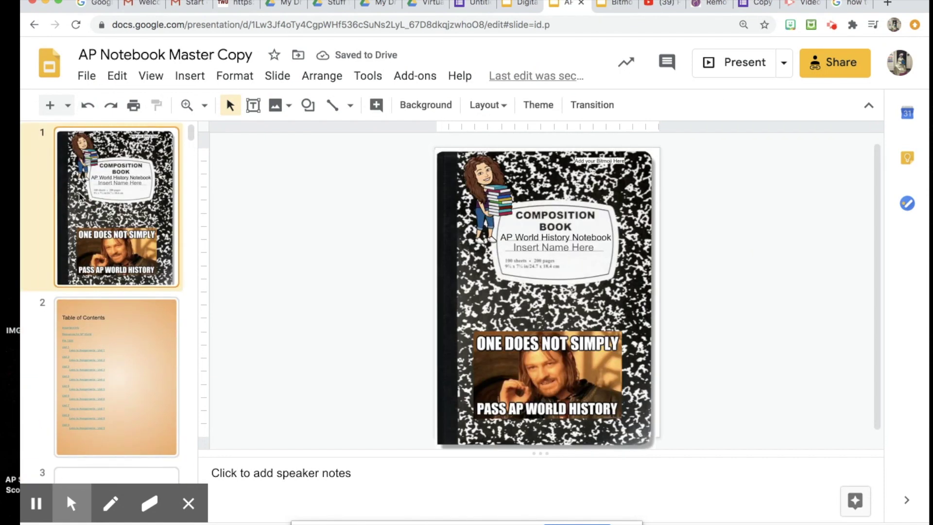